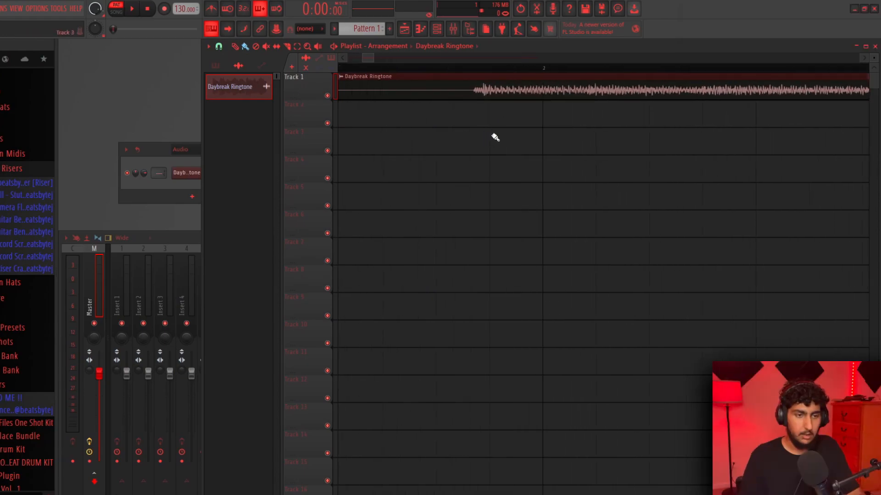
Slice off the silent beginning of the Daybreak Ringtone clip and align the remaining audio with bar 1 on Track 1
{"action": "scroll", "coordinate": [612, 91], "scroll_direction": "up", "scroll_amount": 5}
{"action": "left_click_drag", "start_coordinate": [681, 86], "coordinate": [619, 89]}
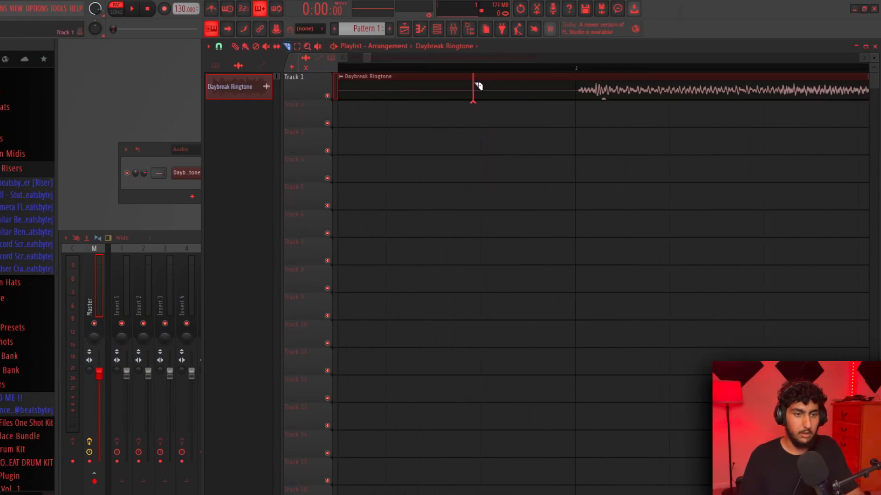
{"action": "right_click", "coordinate": [578, 98]}
{"action": "scroll", "coordinate": [569, 104], "scroll_direction": "down", "scroll_amount": 4}
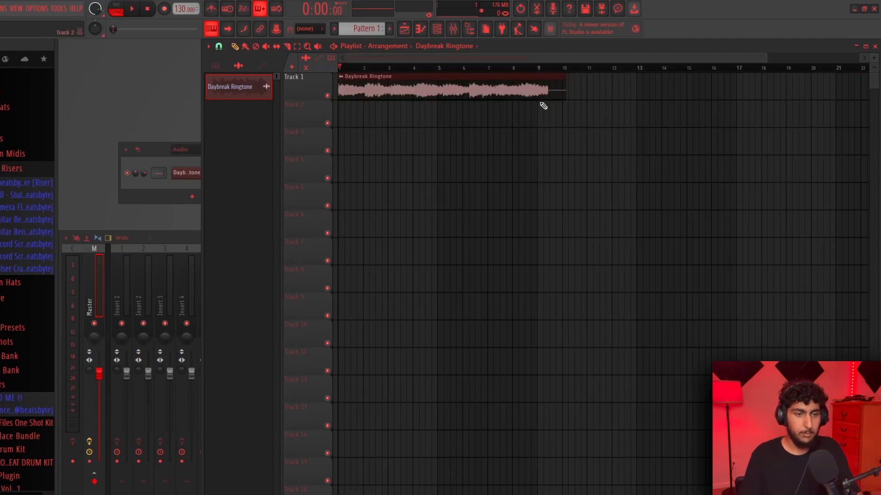
Set the project tempo to 124 BPM to match the Daybreak Ringtone clip to the bar grid
{"action": "left_click_drag", "start_coordinate": [537, 100], "coordinate": [598, 127]}
{"action": "left_click", "coordinate": [523, 122], "text": "ctrl"}
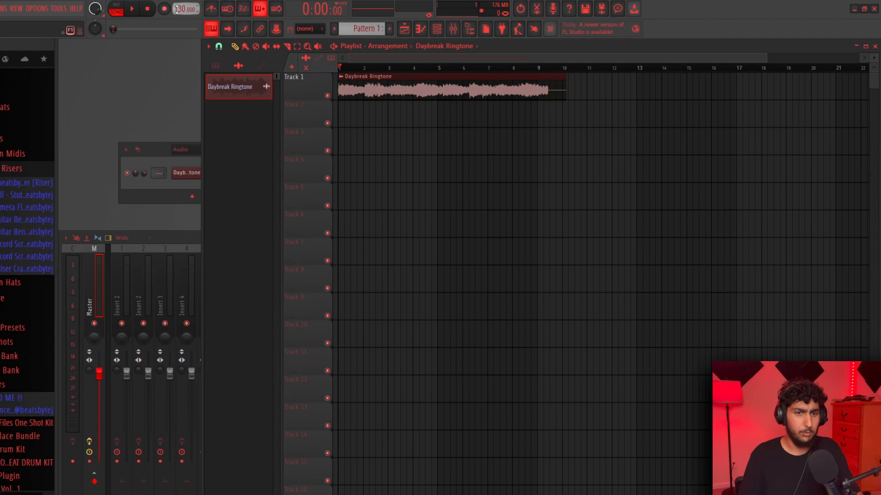
{"action": "scroll", "coordinate": [174, 9], "scroll_direction": "down", "scroll_amount": 1}
{"action": "scroll", "coordinate": [550, 111], "scroll_direction": "up", "scroll_amount": 8}
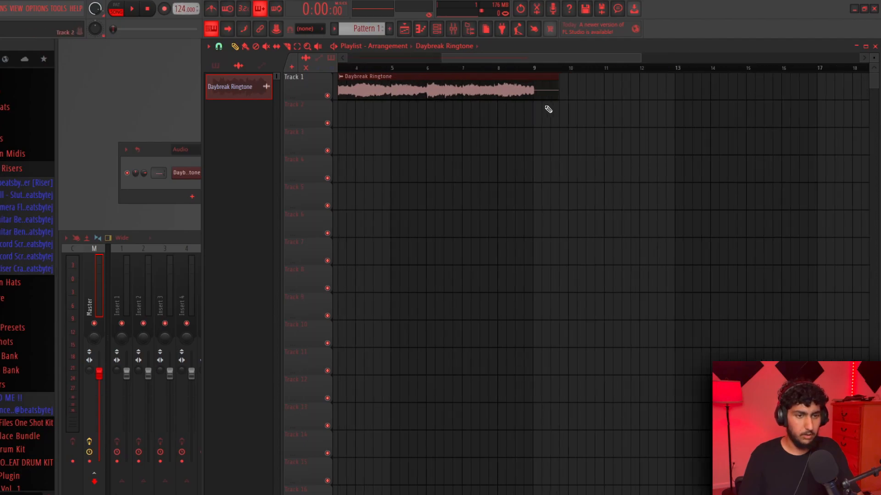
Make the Daybreak Ringtone clip end exactly at bar 9 and play it back
{"action": "scroll", "coordinate": [176, 4], "scroll_direction": "up", "scroll_amount": 2}
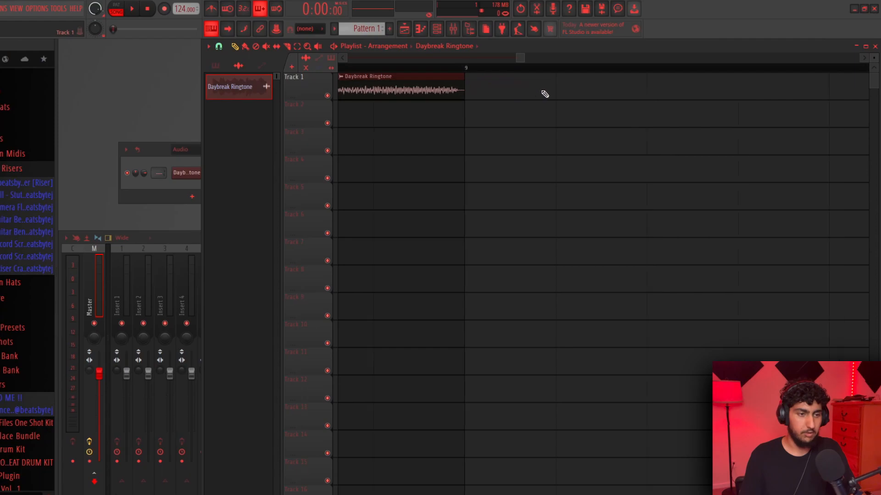
{"action": "scroll", "coordinate": [545, 94], "scroll_direction": "down", "scroll_amount": 5}
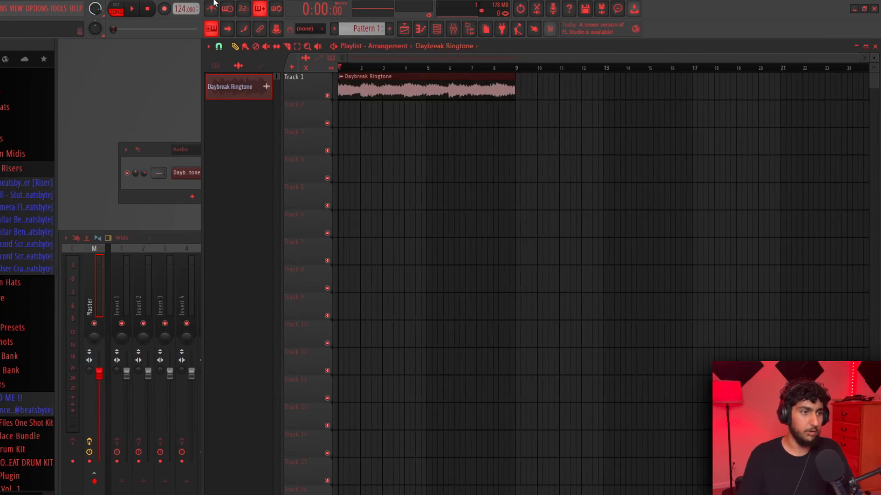
{"action": "scroll", "coordinate": [397, 73], "scroll_direction": "up", "scroll_amount": 4}
{"action": "key", "text": "space"}
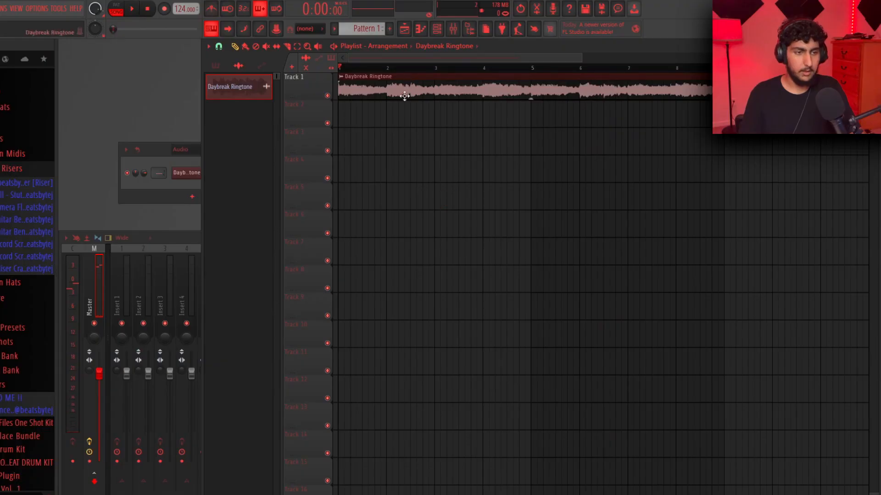
Open the Daybreak Ringtone sample's channel and route it to mixer track 4
{"action": "double_click", "coordinate": [404, 97]}
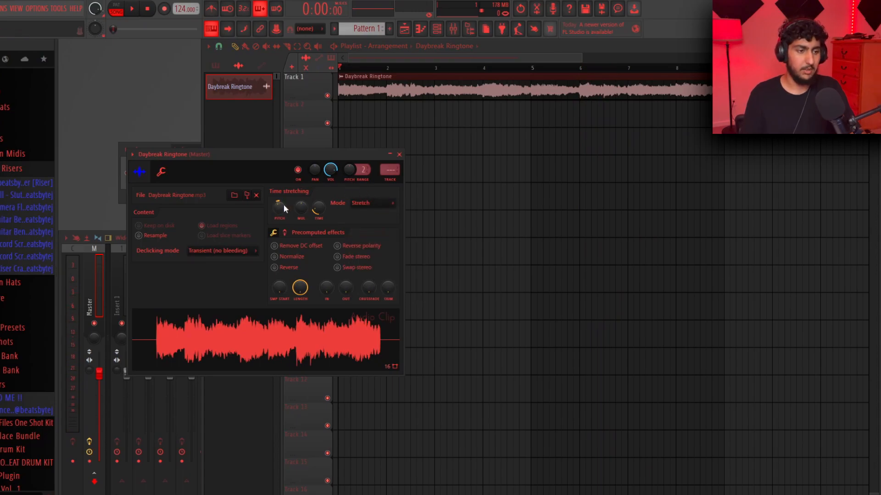
{"action": "key", "text": "F6"}
{"action": "key", "text": "F9"}
{"action": "key", "text": "ctrl+l"}
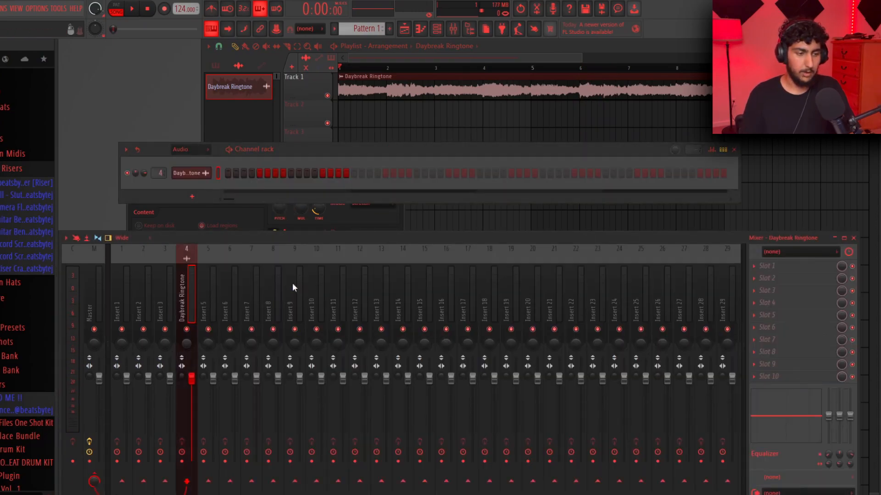
{"action": "right_click", "coordinate": [188, 282]}
{"action": "key", "text": "Escape"}
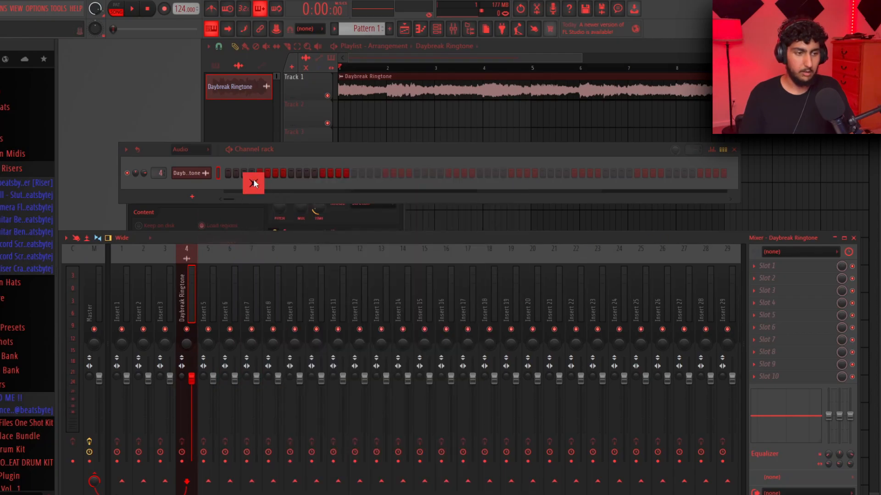
Load RC-20 Retro Color on the Daybreak Ringtone mixer track and choose the Vinyl 3 preset
{"action": "left_click", "coordinate": [773, 266]}
{"action": "mouse_move", "coordinate": [759, 276]}
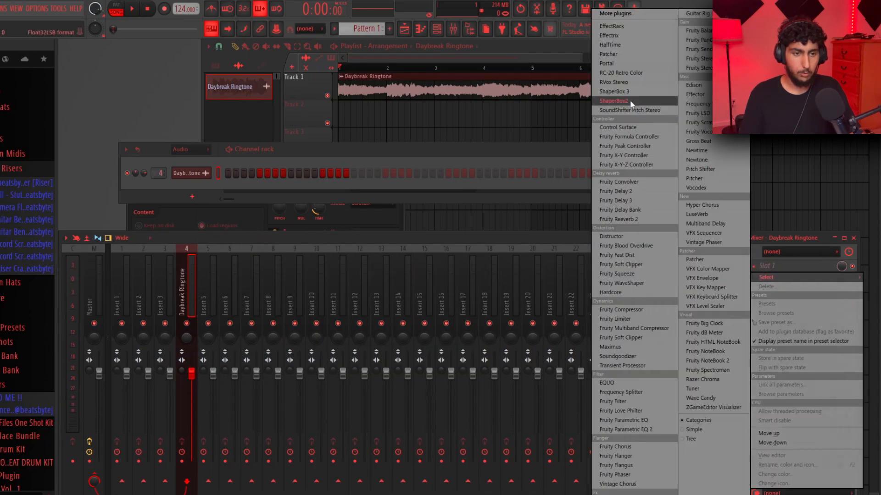
{"action": "left_click", "coordinate": [636, 73]}
{"action": "left_click", "coordinate": [320, 231]}
{"action": "left_click", "coordinate": [414, 270]}
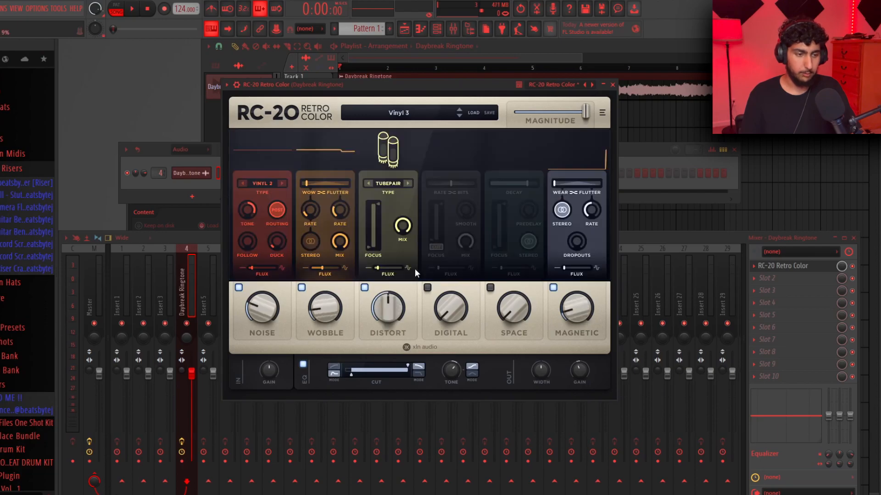
In RC-20, disable Noise, enable Space at 29%, and lower the Wobble and Distort amounts
{"action": "left_click", "coordinate": [238, 287]}
{"action": "left_click", "coordinate": [490, 287]}
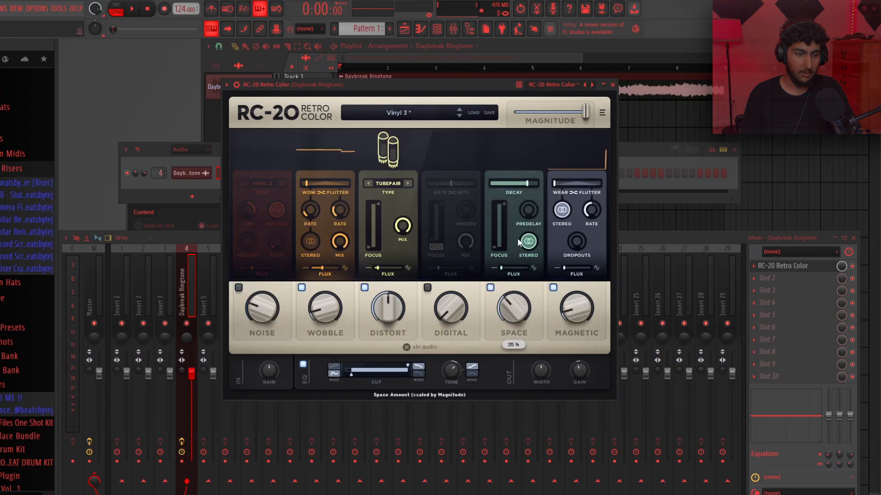
{"action": "left_click_drag", "start_coordinate": [511, 302], "coordinate": [500, 294]}
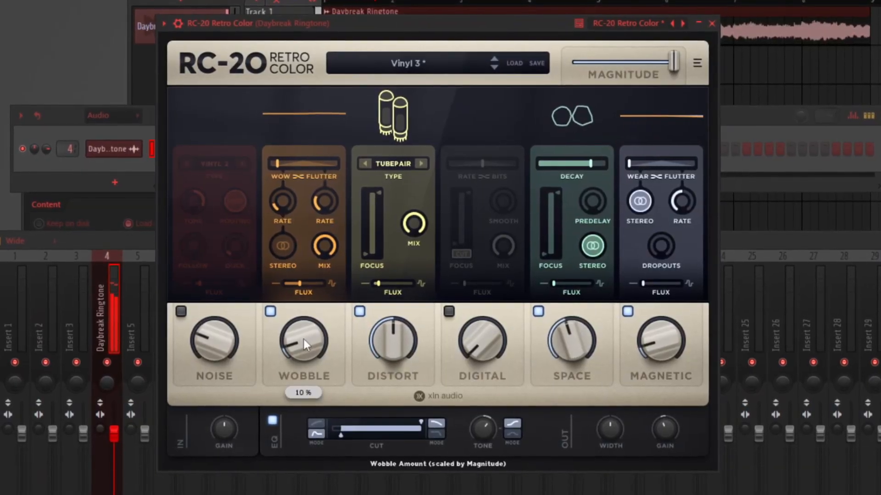
{"action": "left_click_drag", "start_coordinate": [569, 342], "coordinate": [563, 378]}
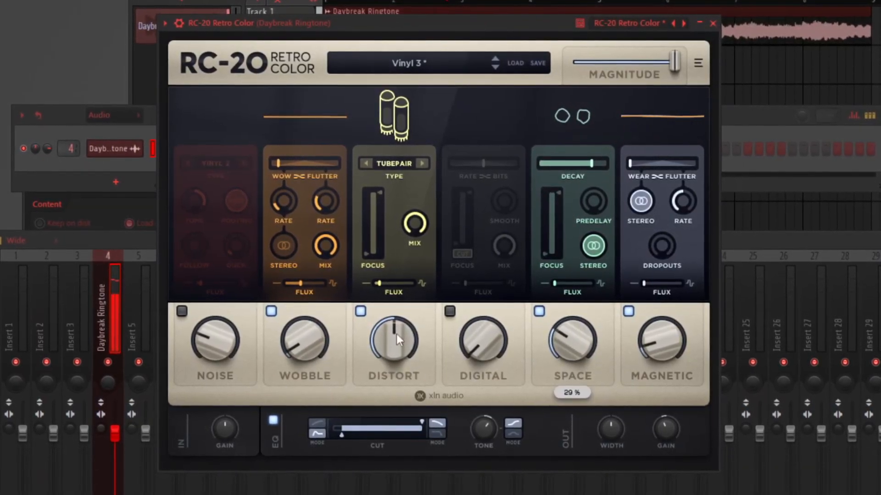
{"action": "left_click_drag", "start_coordinate": [396, 334], "coordinate": [398, 382]}
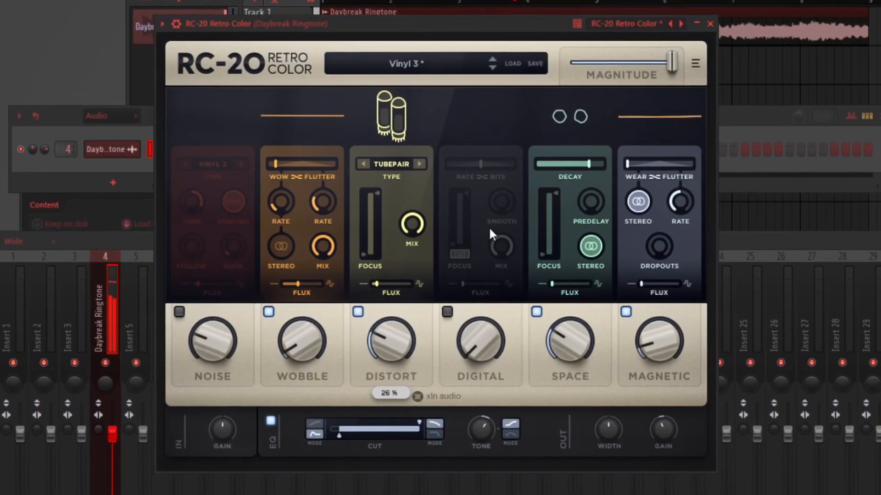
{"action": "left_click_drag", "start_coordinate": [392, 334], "coordinate": [392, 328]}
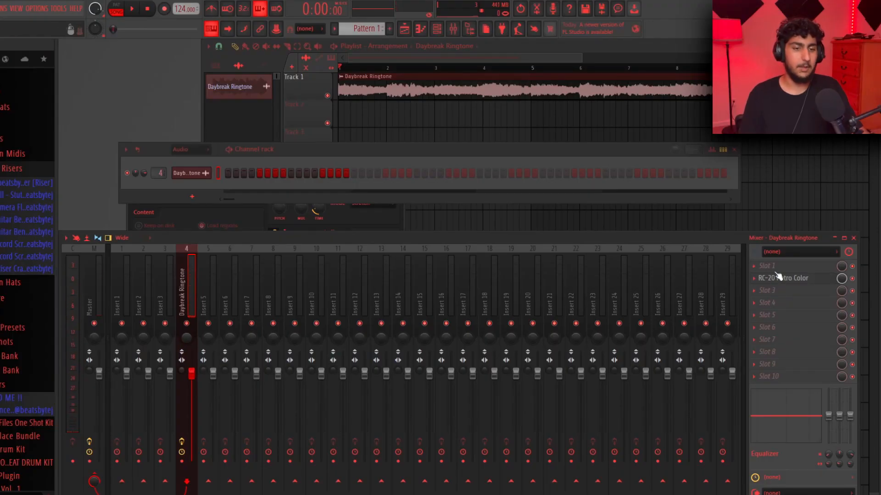
Add SoundShifter Pitch Stereo to slot 3 of the Daybreak Ringtone mixer track
{"action": "left_click", "coordinate": [769, 289]}
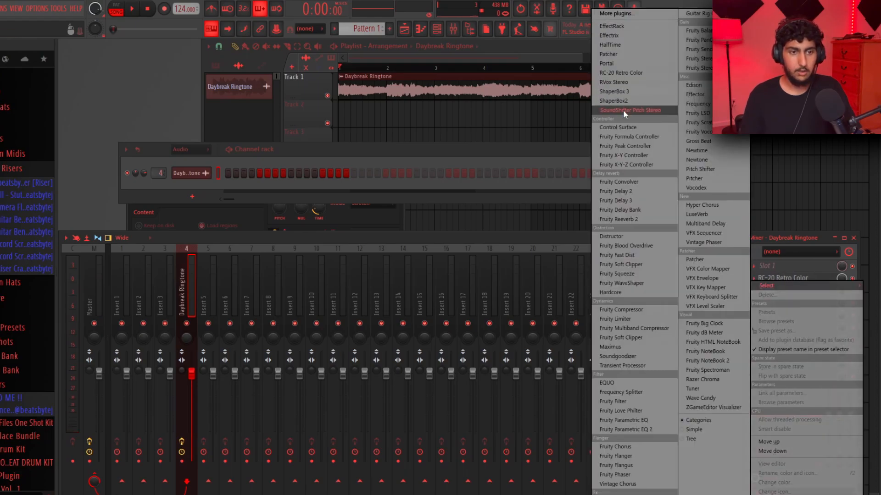
{"action": "left_click", "coordinate": [623, 109]}
{"action": "left_click_drag", "start_coordinate": [199, 141], "coordinate": [375, 182]}
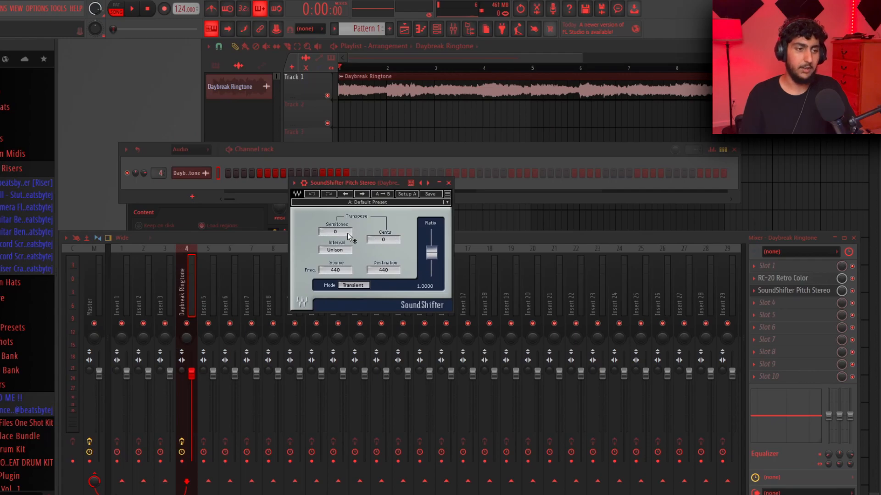
Audition different transpositions in SoundShifter, set Semitones to 3 and close the plugin
{"action": "scroll", "coordinate": [347, 233], "scroll_direction": "down", "scroll_amount": 5}
{"action": "scroll", "coordinate": [347, 233], "scroll_direction": "up", "scroll_amount": 3}
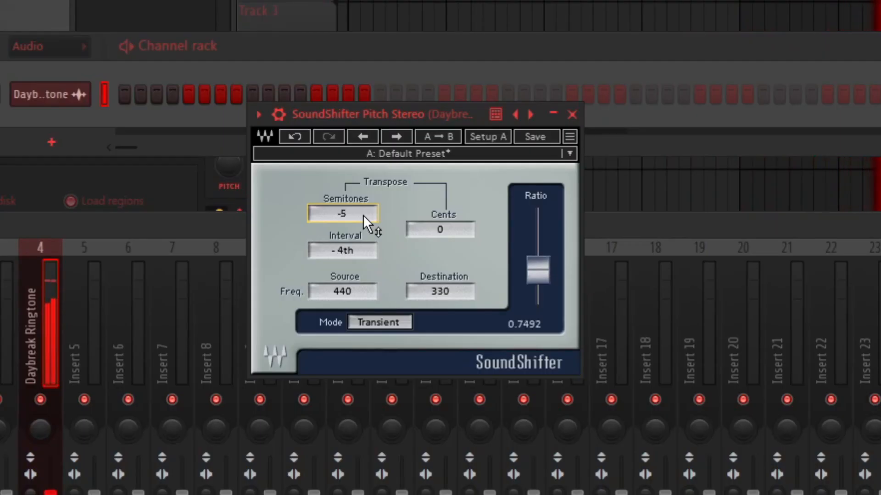
{"action": "scroll", "coordinate": [362, 214], "scroll_direction": "up", "scroll_amount": 4}
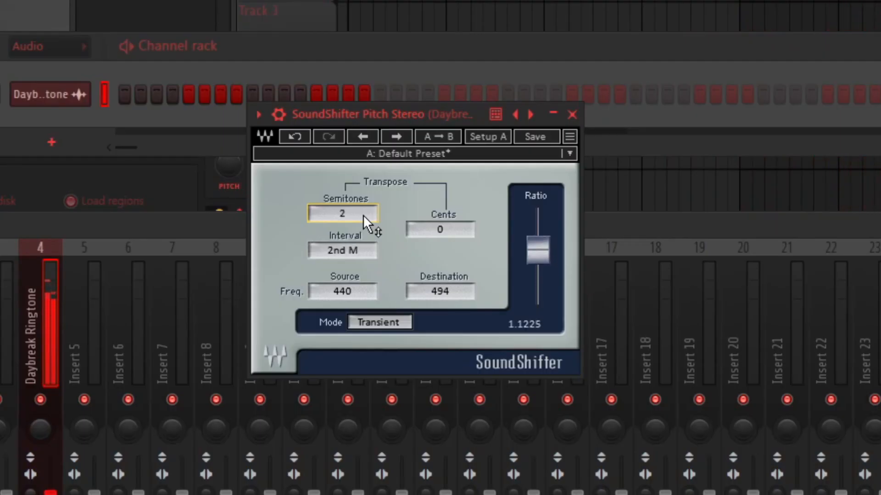
{"action": "scroll", "coordinate": [362, 215], "scroll_direction": "up", "scroll_amount": 1}
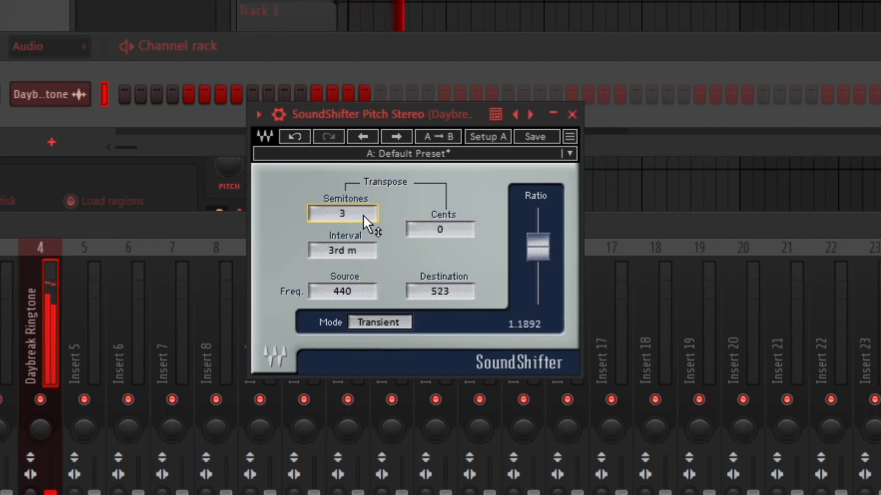
{"action": "scroll", "coordinate": [362, 214], "scroll_direction": "down", "scroll_amount": 6}
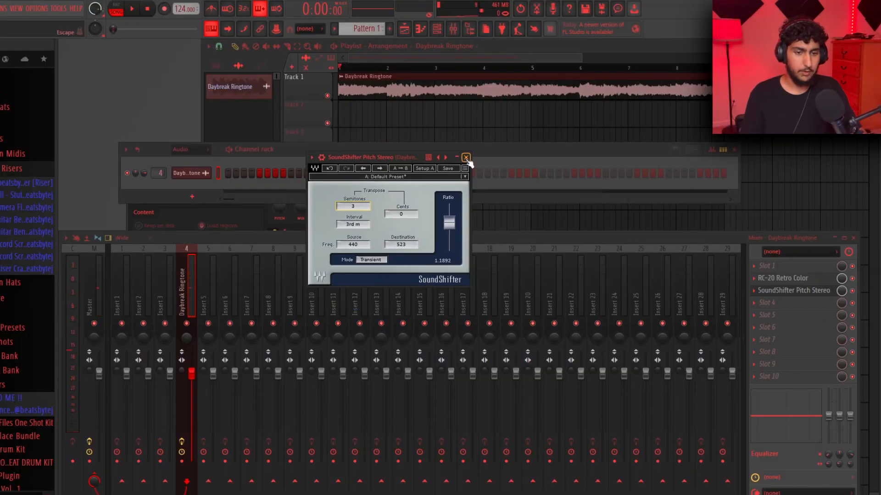
{"action": "left_click", "coordinate": [465, 157]}
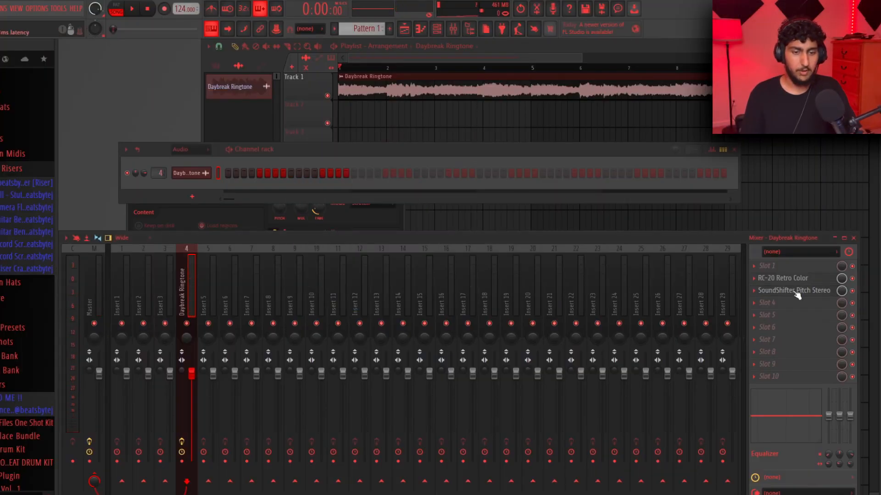
Add Fruity Parametric EQ 2 after SoundShifter on the Daybreak Ringtone mixer track
{"action": "right_click", "coordinate": [798, 290]}
{"action": "mouse_move", "coordinate": [766, 285]}
{"action": "left_click", "coordinate": [646, 430]}
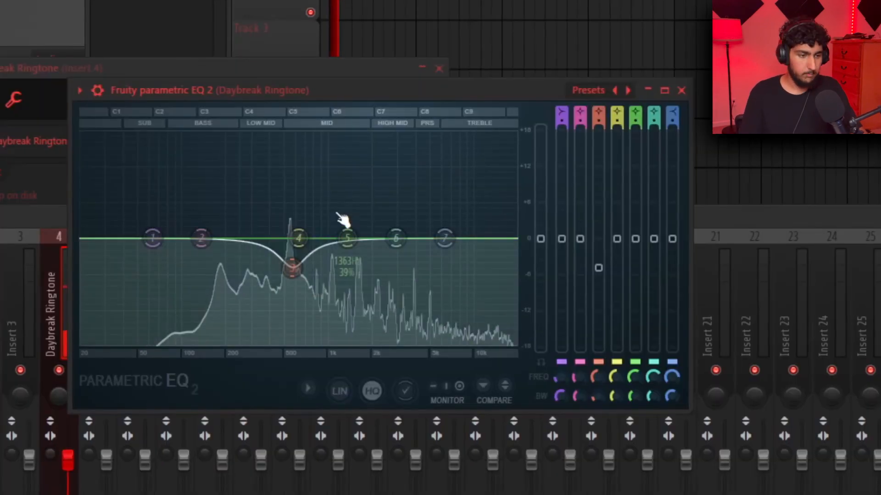
Cut the low end with EQ band 1 and sweep band 2 through the low mids to make a small narrow dip
{"action": "left_click_drag", "start_coordinate": [240, 251], "coordinate": [266, 308]}
{"action": "left_click_drag", "start_coordinate": [209, 238], "coordinate": [283, 172]}
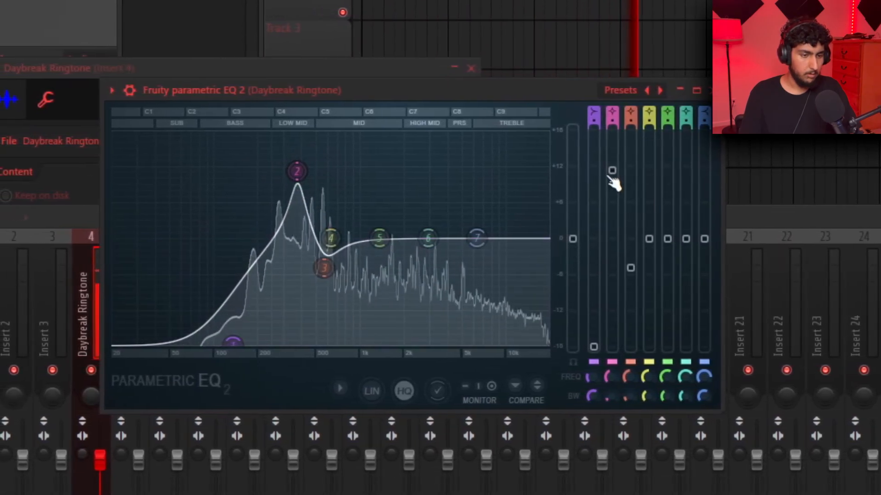
{"action": "left_click_drag", "start_coordinate": [614, 226], "coordinate": [613, 313]}
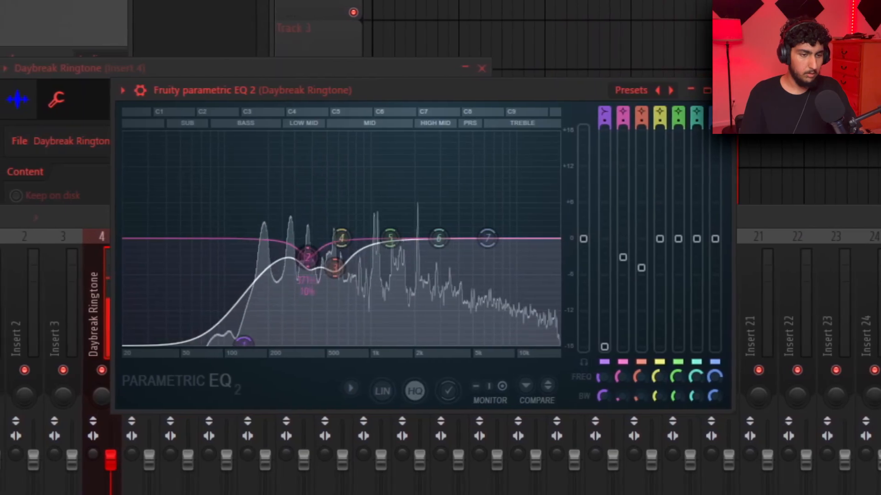
{"action": "left_click_drag", "start_coordinate": [620, 256], "coordinate": [620, 248]}
Gently lower the highs with the band 7 high shelf, close the EQ and stop playback
{"action": "left_click_drag", "start_coordinate": [495, 238], "coordinate": [433, 272]}
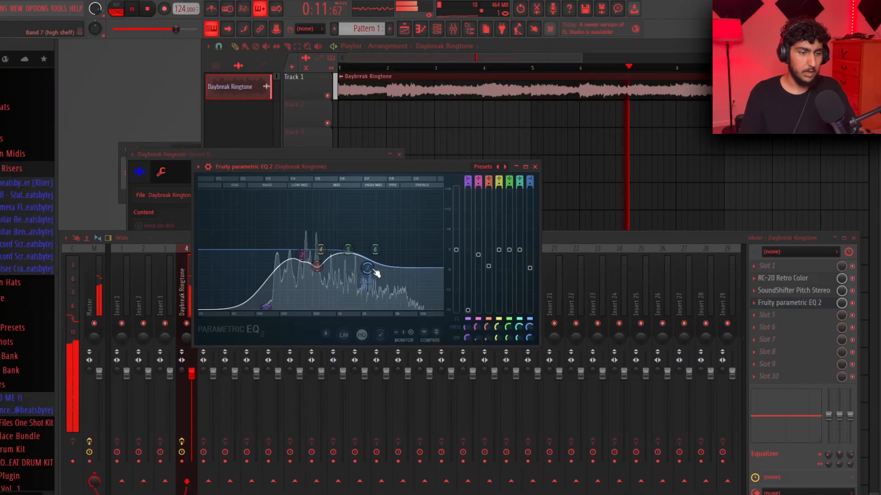
{"action": "left_click_drag", "start_coordinate": [376, 274], "coordinate": [403, 263]}
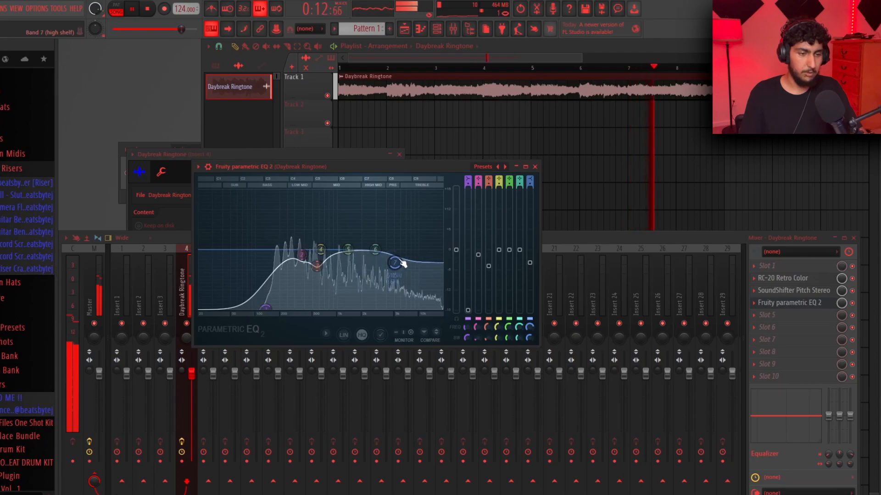
{"action": "left_click", "coordinate": [535, 167]}
{"action": "right_click", "coordinate": [540, 169]}
{"action": "key", "text": "space"}
Select bars 1 to 13, arm the Daybreak Ringtone mixer track for recording and render it to a new playlist audio clip
{"action": "scroll", "coordinate": [494, 167], "scroll_direction": "down", "scroll_amount": 3}
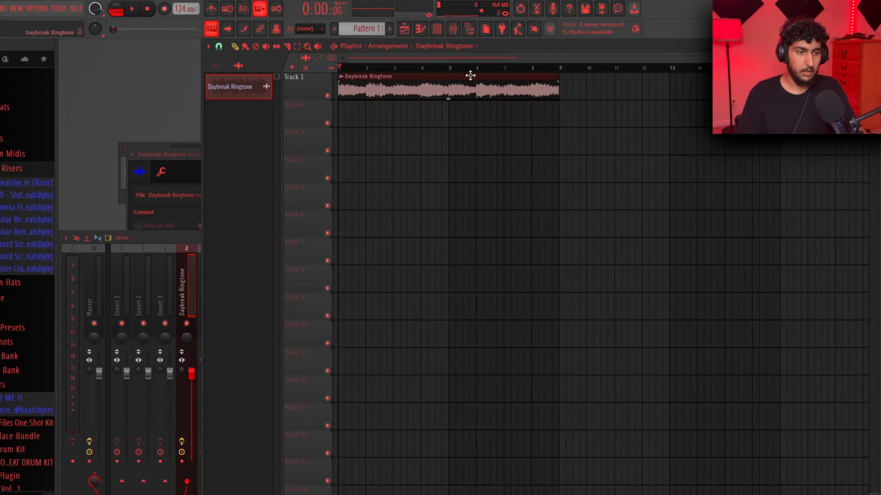
{"action": "left_click_drag", "start_coordinate": [674, 69], "coordinate": [340, 69]}
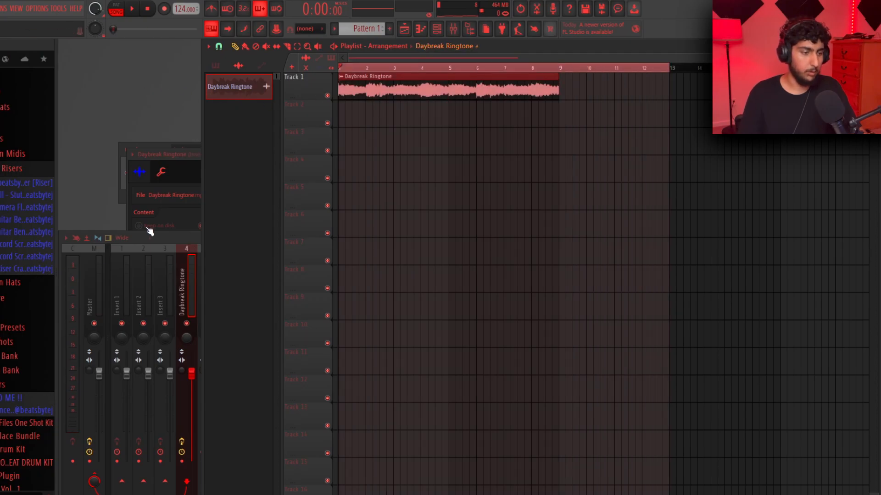
{"action": "left_click", "coordinate": [187, 467]}
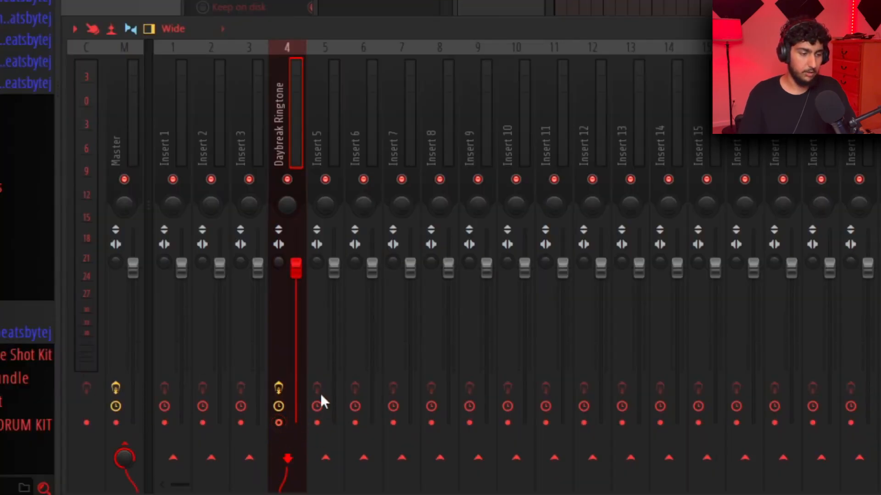
{"action": "key", "text": "alt+r"}
{"action": "left_click", "coordinate": [316, 115]}
{"action": "left_click", "coordinate": [298, 134]}
{"action": "left_click", "coordinate": [579, 410]}
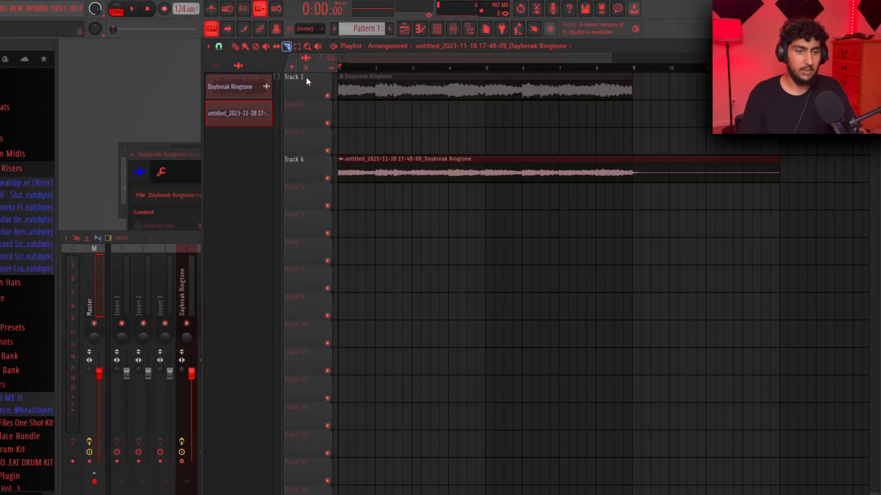
Trim the silent tail of the rendered clip on Track 4 at bar 9 and open its sample settings
{"action": "left_click_drag", "start_coordinate": [629, 179], "coordinate": [652, 176]}
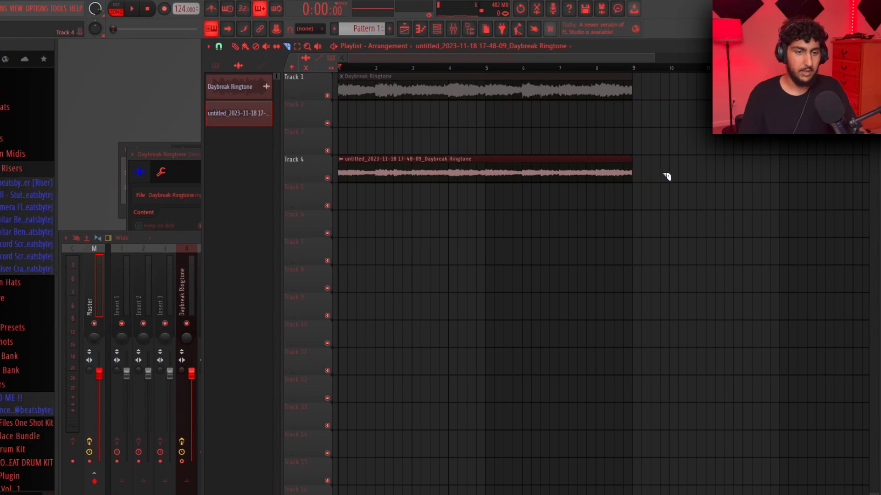
{"action": "scroll", "coordinate": [665, 178], "scroll_direction": "down", "scroll_amount": 3}
{"action": "double_click", "coordinate": [444, 171]}
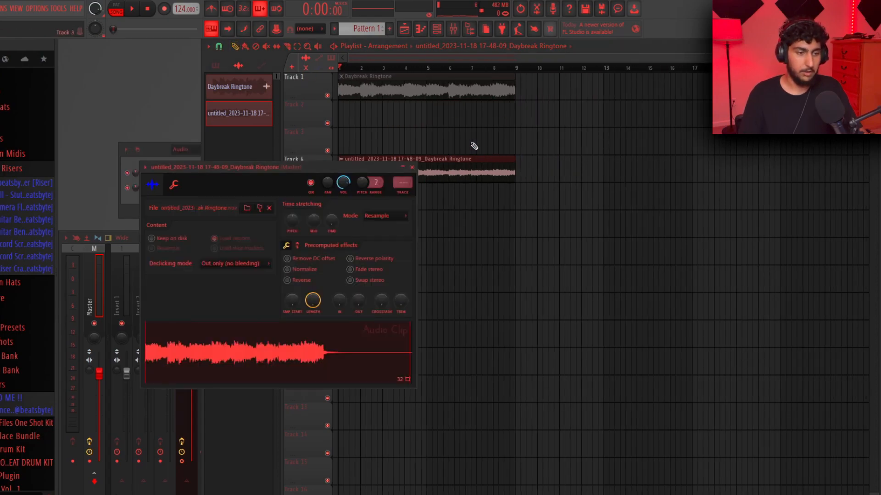
Place Pattern 1 at the start of Track 6 and audition several samples from the Bell one-shots folder
{"action": "left_click", "coordinate": [389, 241]}
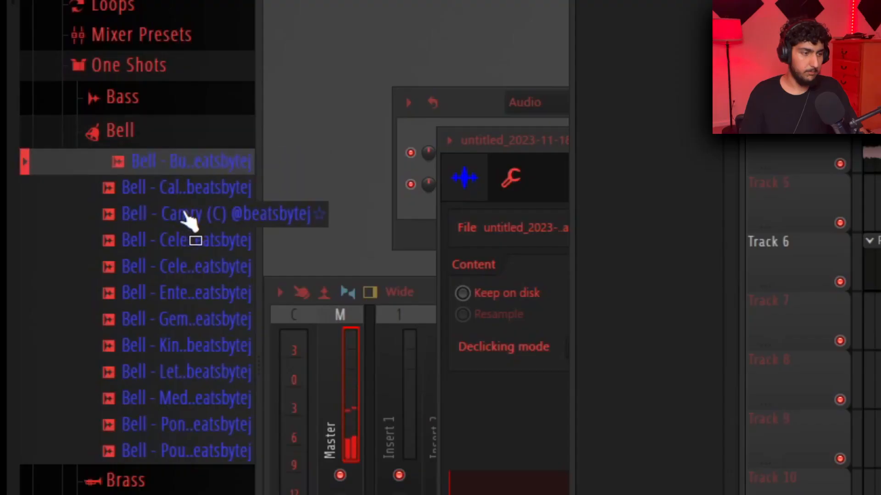
{"action": "left_click", "coordinate": [183, 213]}
{"action": "left_click", "coordinate": [458, 103]}
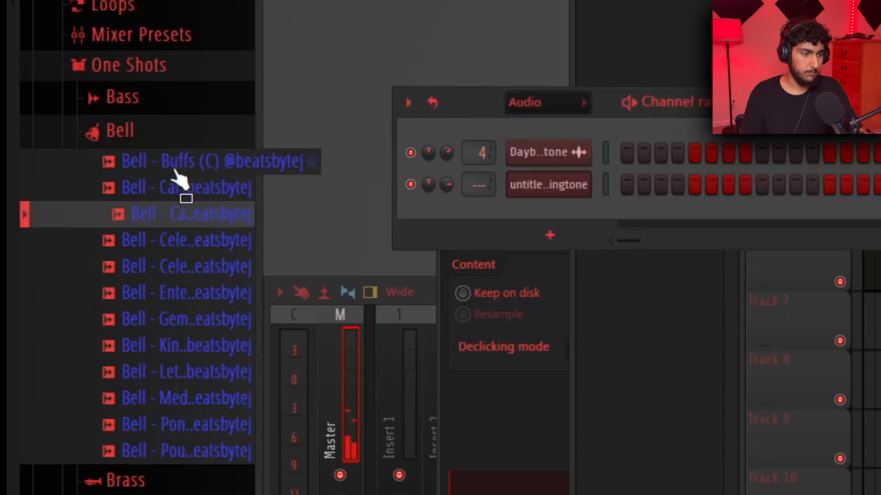
{"action": "left_click", "coordinate": [179, 186]}
{"action": "left_click", "coordinate": [189, 321]}
{"action": "left_click", "coordinate": [190, 292]}
{"action": "left_click", "coordinate": [188, 267]}
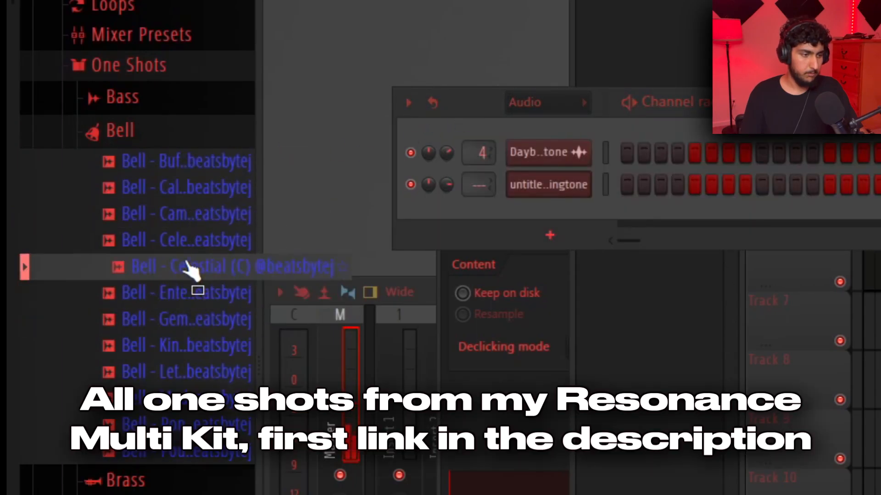
Add the Bell - Celeste (C) one-shot as a new channel and open its piano roll
{"action": "left_click", "coordinate": [196, 240]}
{"action": "left_click_drag", "start_coordinate": [184, 293], "coordinate": [569, 275]}
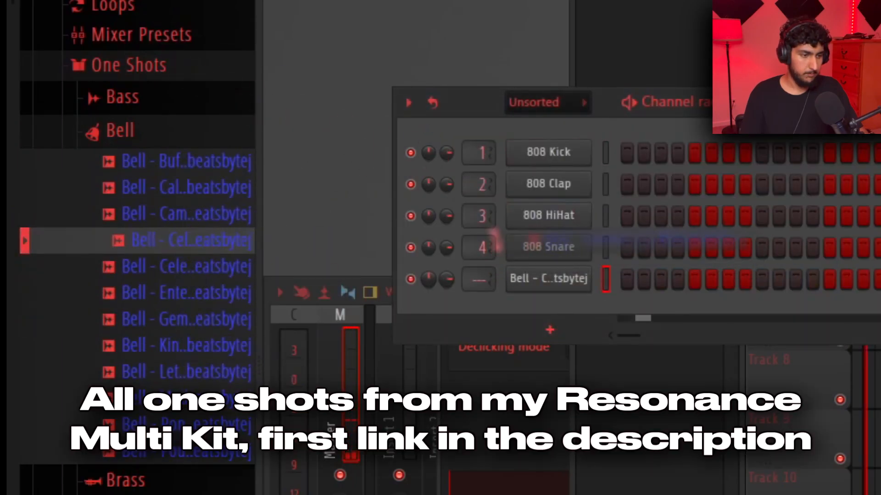
{"action": "right_click", "coordinate": [590, 278]}
{"action": "left_click", "coordinate": [634, 277]}
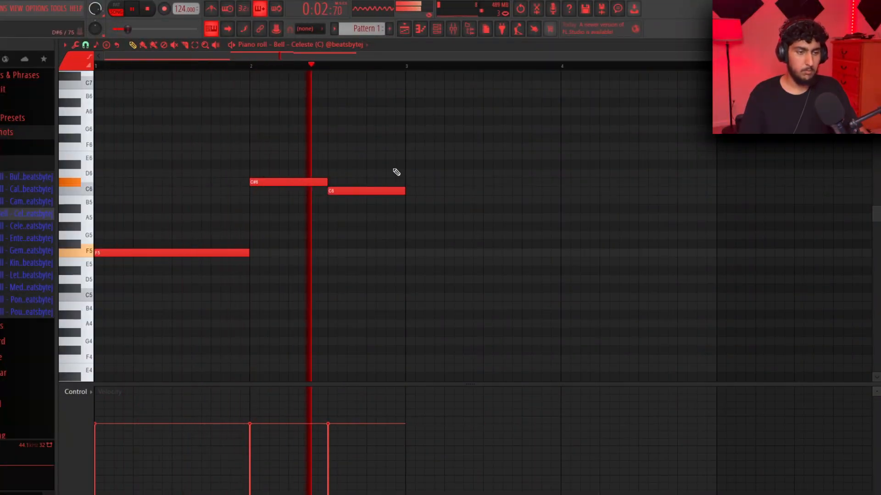
Complete the four-bar bell melody with half-bar notes: G#5 at bar 3, D#5 at bar 4 and F5 directly after it
{"action": "left_click", "coordinate": [438, 225]}
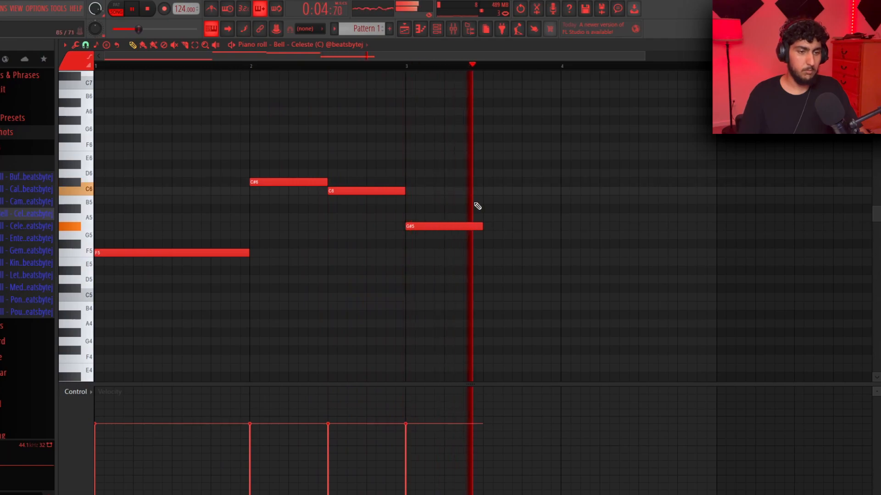
{"action": "left_click", "coordinate": [562, 279]}
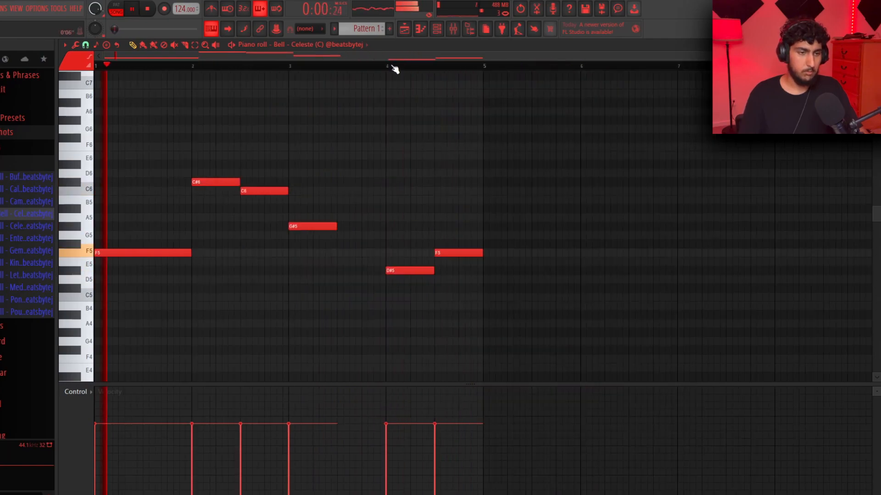
{"action": "left_click", "coordinate": [393, 67]}
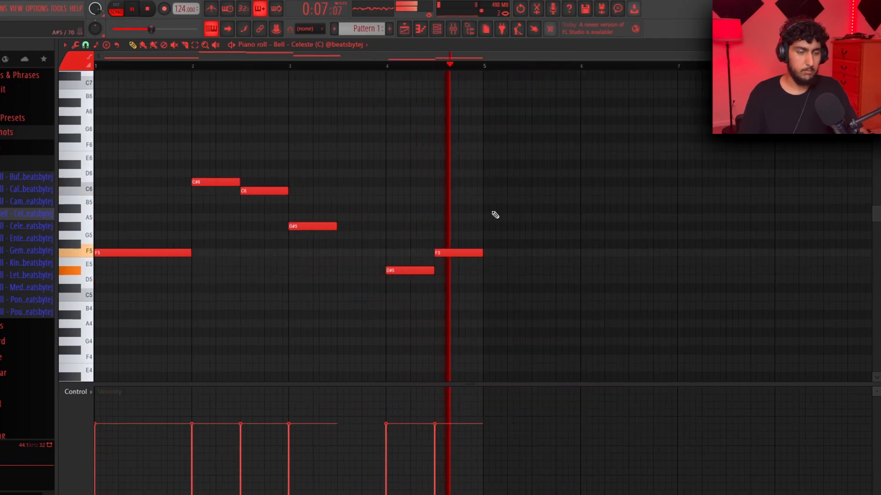
Duplicate the four-bar bell melody to bar 5 and raise the copy's first note to A#5
{"action": "key", "text": "ctrl+b"}
{"action": "key", "text": "space"}
{"action": "left_click_drag", "start_coordinate": [508, 303], "coordinate": [582, 209]}
{"action": "key", "text": "space"}
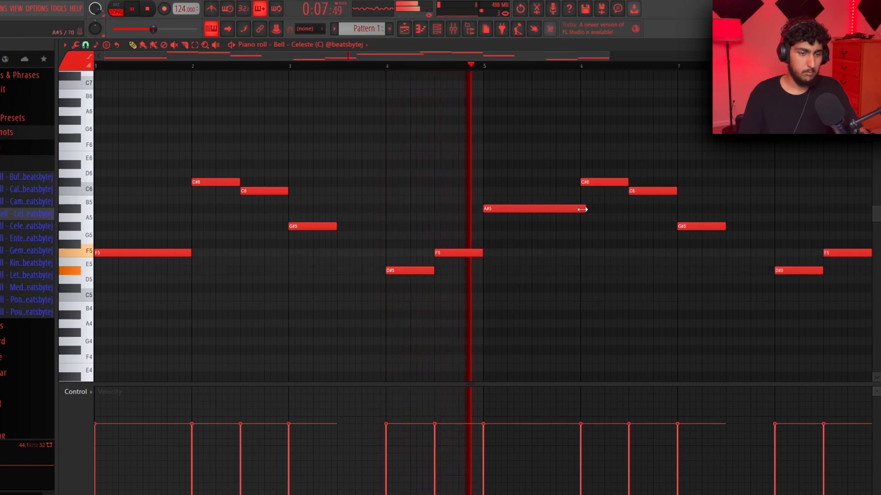
{"action": "scroll", "coordinate": [594, 235], "scroll_direction": "down", "scroll_amount": 4}
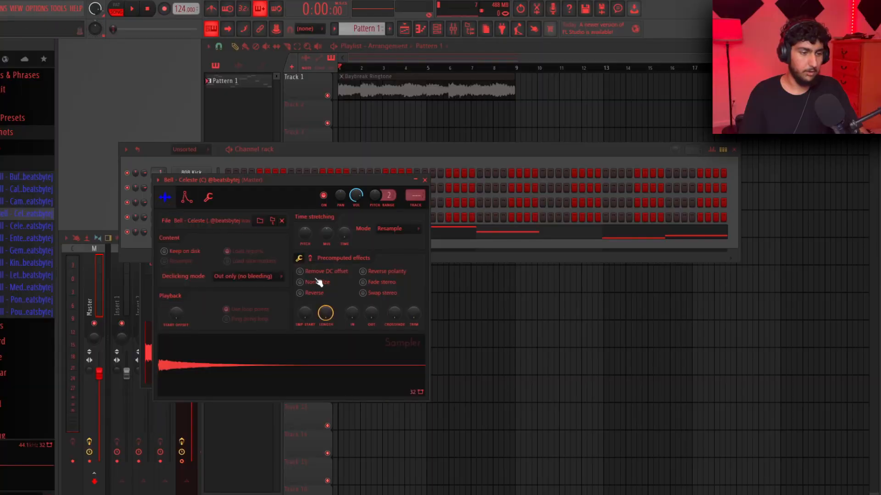
Apply a slight precomputed boost to the Celeste bell sample, close its settings and bring up the mixer
{"action": "left_click", "coordinate": [310, 259]}
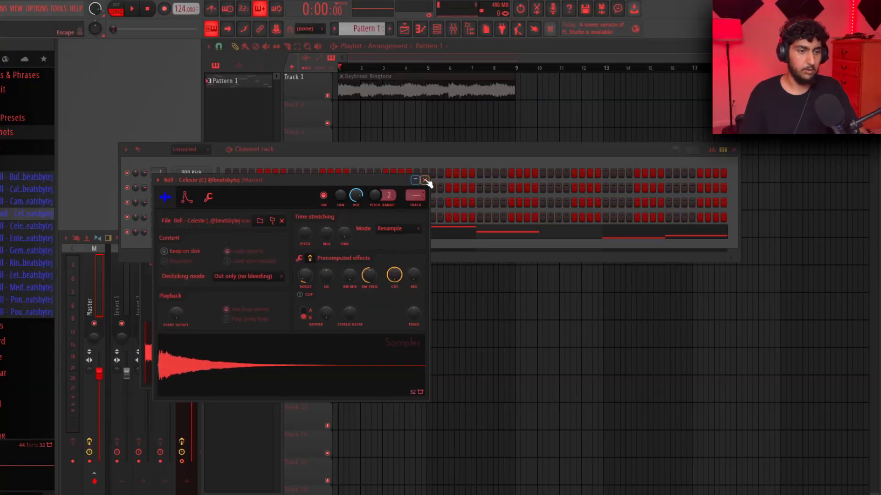
{"action": "left_click", "coordinate": [426, 180]}
{"action": "left_click", "coordinate": [110, 288]}
Show all channels and route the rendered ringtone and Celeste bell channels to mixer tracks 8 and 9
{"action": "left_click", "coordinate": [189, 150]}
{"action": "left_click", "coordinate": [182, 160]}
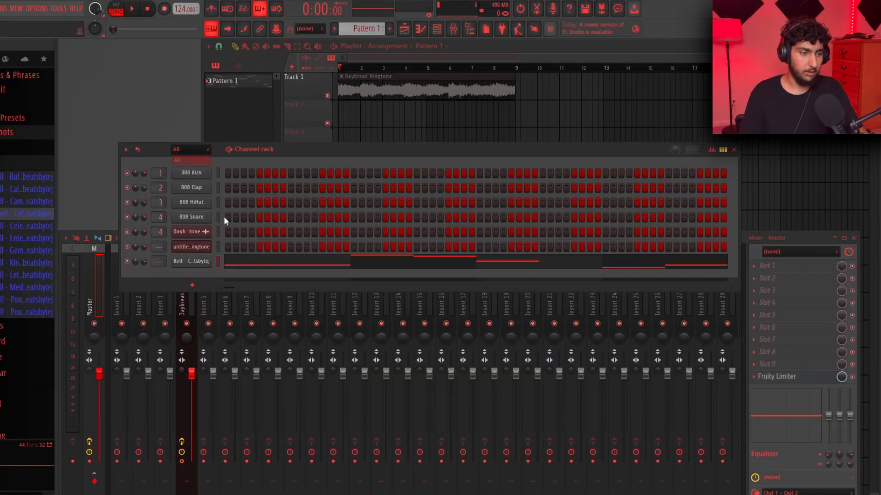
{"action": "left_click", "coordinate": [95, 470]}
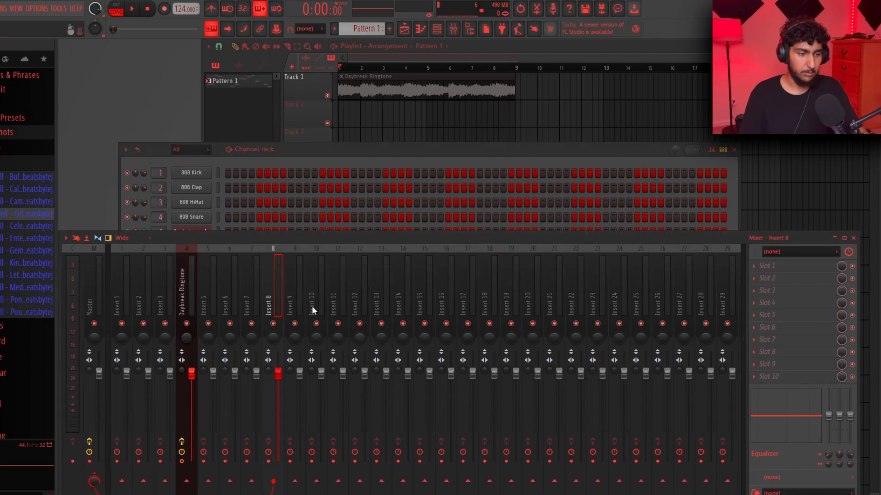
{"action": "key", "text": "ctrl+l"}
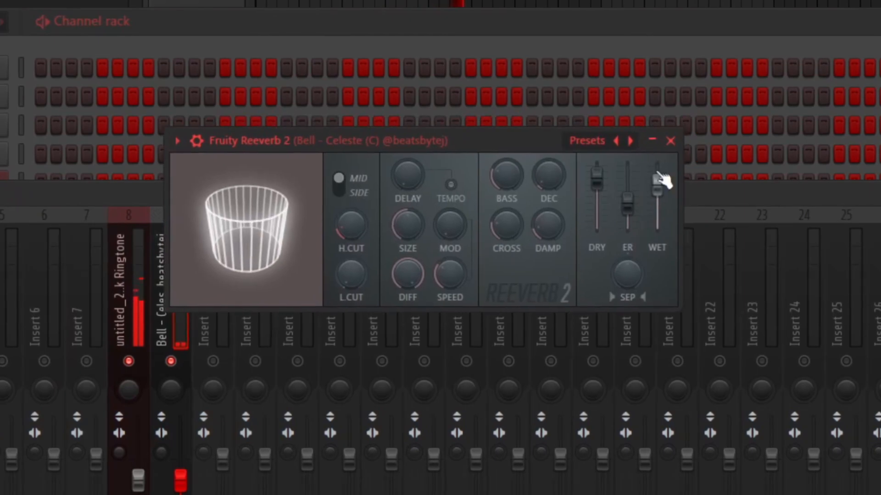
Slightly lower the wet level and raise the dry level of Fruity Reeverb 2 on the Celeste bell track
{"action": "left_click_drag", "start_coordinate": [658, 173], "coordinate": [658, 177]}
{"action": "left_click_drag", "start_coordinate": [596, 178], "coordinate": [597, 175]}
{"action": "left_click_drag", "start_coordinate": [484, 137], "coordinate": [466, 129]}
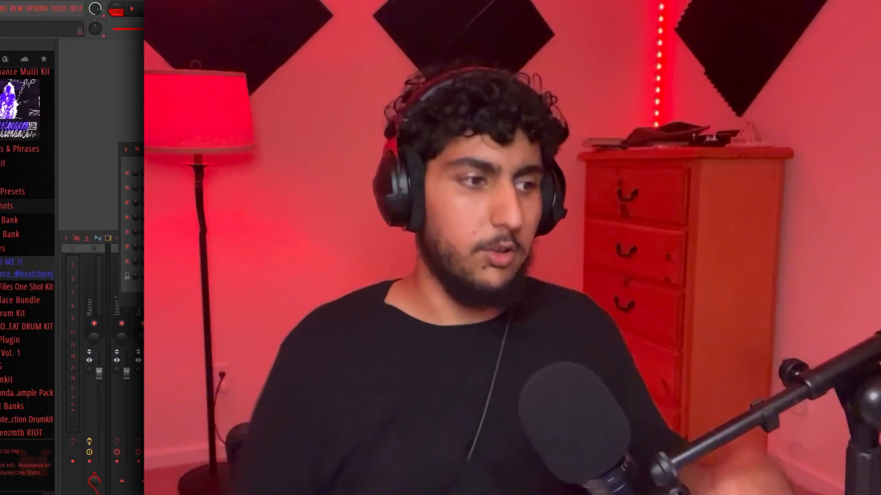
Audition samples from the Pad one-shots folder and add Pad - Abyss (C) as a new channel
{"action": "left_click", "coordinate": [19, 209]}
{"action": "scroll", "coordinate": [14, 193], "scroll_direction": "down", "scroll_amount": 3}
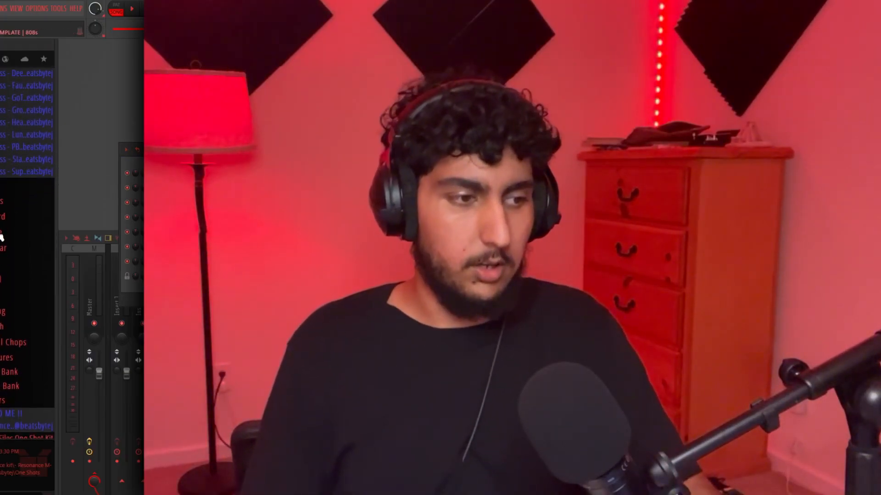
{"action": "left_click", "coordinate": [6, 296]}
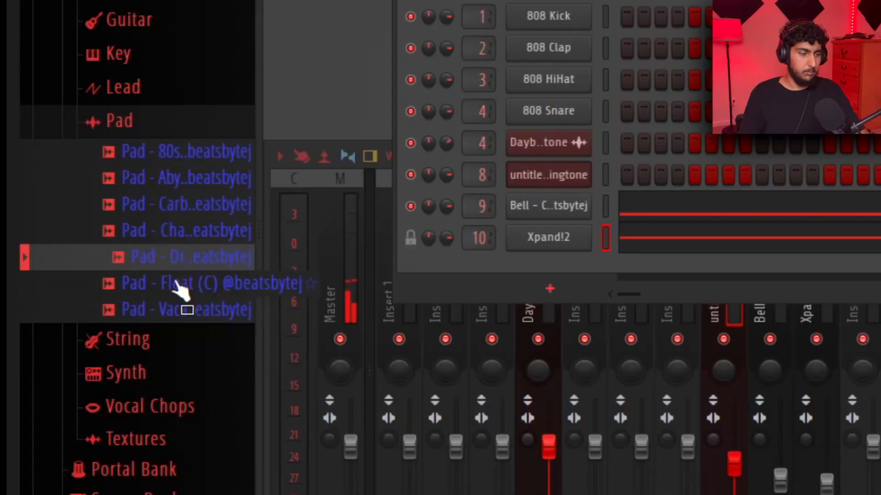
{"action": "left_click", "coordinate": [180, 288]}
{"action": "left_click", "coordinate": [188, 328]}
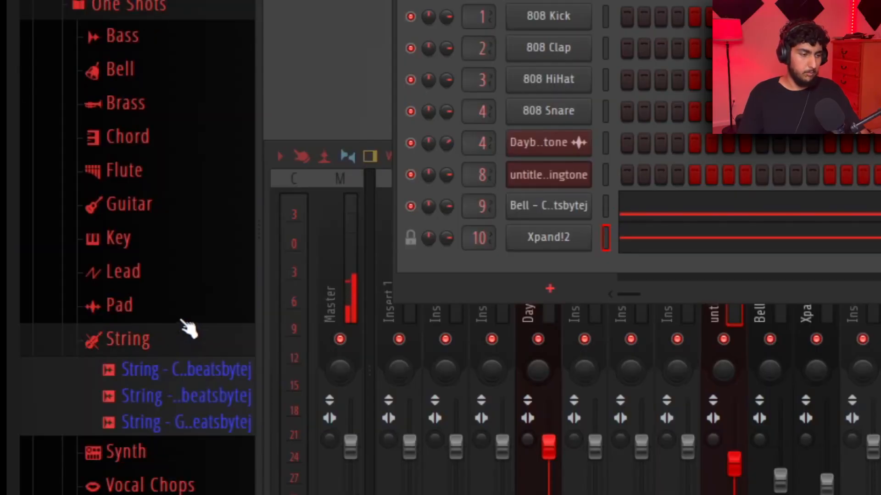
{"action": "left_click", "coordinate": [174, 317]}
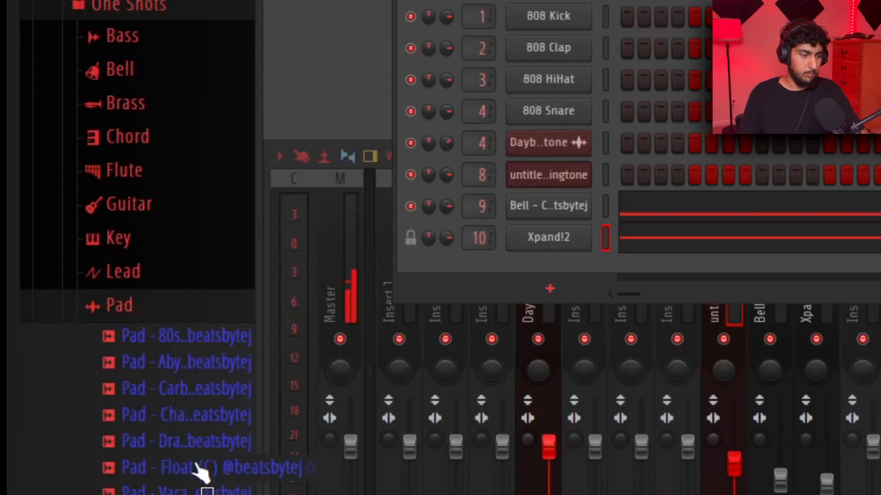
{"action": "left_click", "coordinate": [185, 364]}
{"action": "left_click_drag", "start_coordinate": [192, 367], "coordinate": [558, 273]}
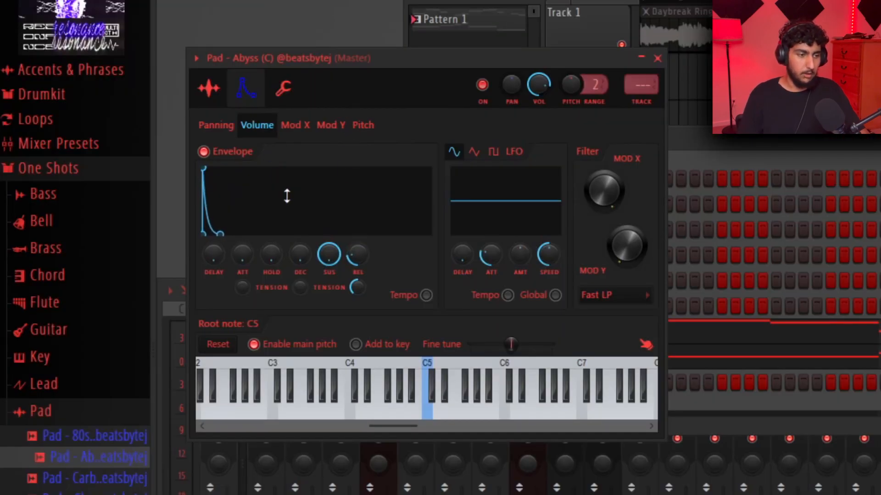
Adjust the release of the Pad - Abyss volume envelope
{"action": "left_click", "coordinate": [210, 88]}
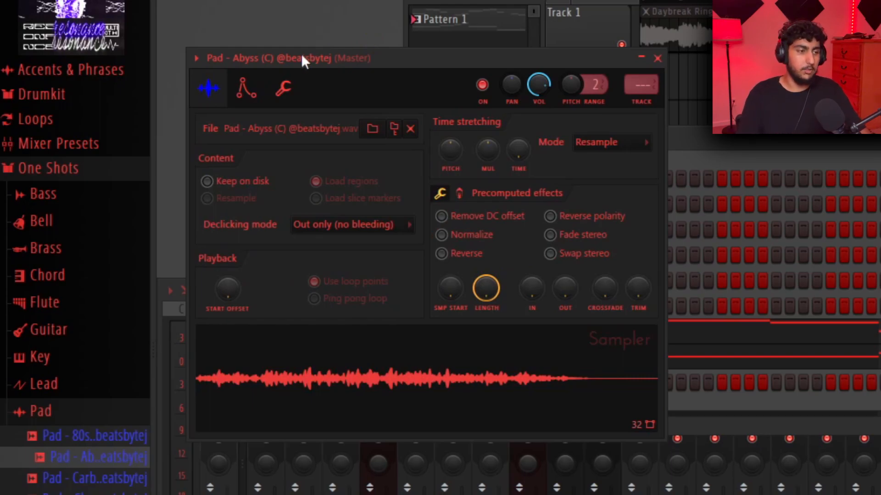
{"action": "left_click", "coordinate": [246, 87]}
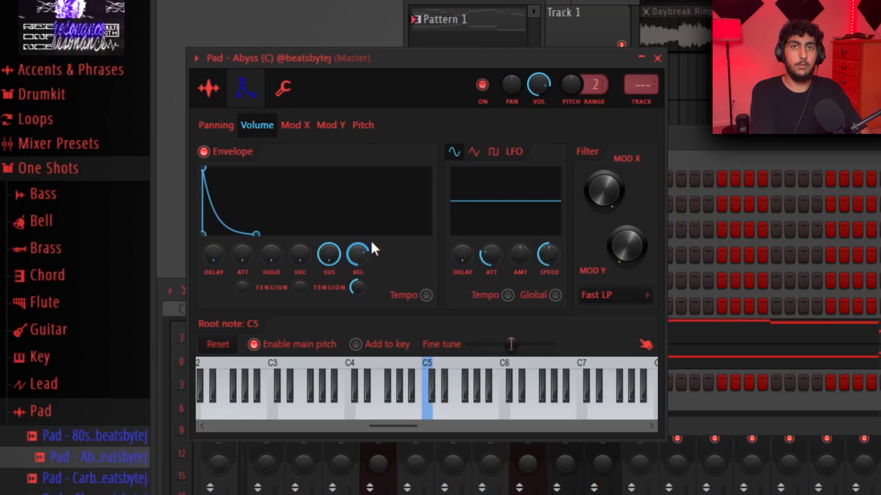
{"action": "left_click_drag", "start_coordinate": [370, 240], "coordinate": [372, 253]}
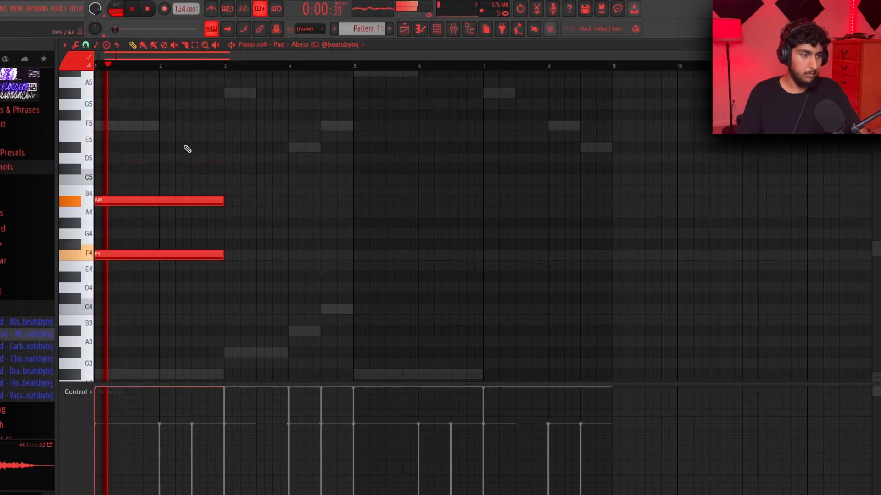
Duplicate the two-bar F4 and A#4 pad notes to bar 3, raise the copied F4 to D#5 and duplicate the phrase to bar 5
{"action": "key", "text": "ctrl+b"}
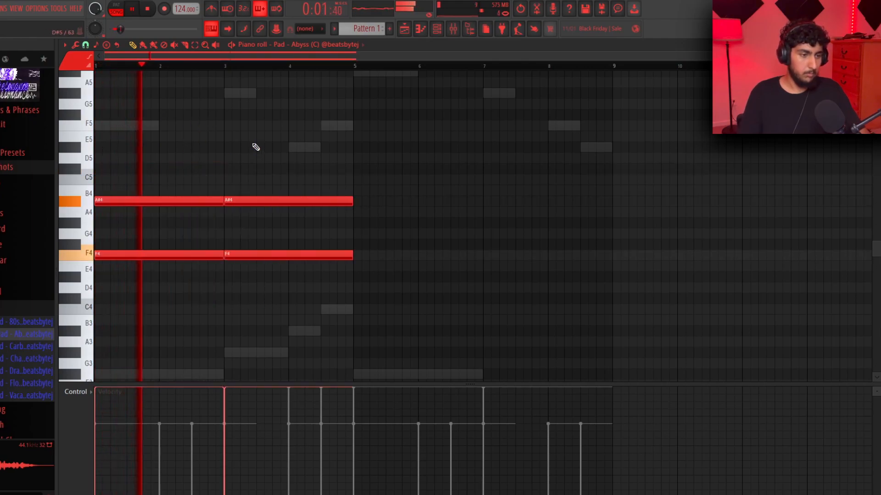
{"action": "left_click_drag", "start_coordinate": [252, 253], "coordinate": [333, 121]}
{"action": "key", "text": "ctrl+b"}
{"action": "key", "text": "space"}
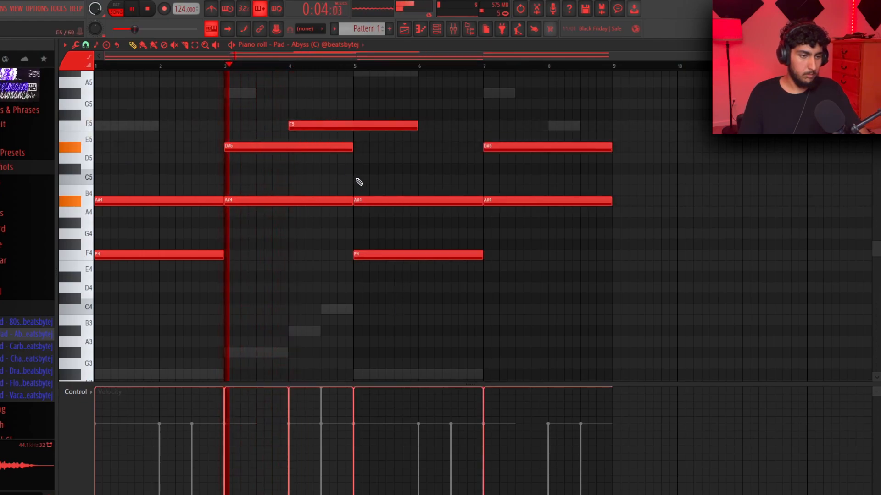
Shorten the pad's D#5 and F5 to one bar each in bars 3 and 4 and delete the copied notes from bar 5 onward
{"action": "left_click_drag", "start_coordinate": [359, 184], "coordinate": [337, 123]}
{"action": "left_click_drag", "start_coordinate": [415, 126], "coordinate": [352, 127]}
{"action": "left_click", "coordinate": [436, 168], "text": "ctrl"}
{"action": "right_click", "coordinate": [500, 147]}
{"action": "right_click", "coordinate": [493, 201]}
{"action": "right_click", "coordinate": [473, 255]}
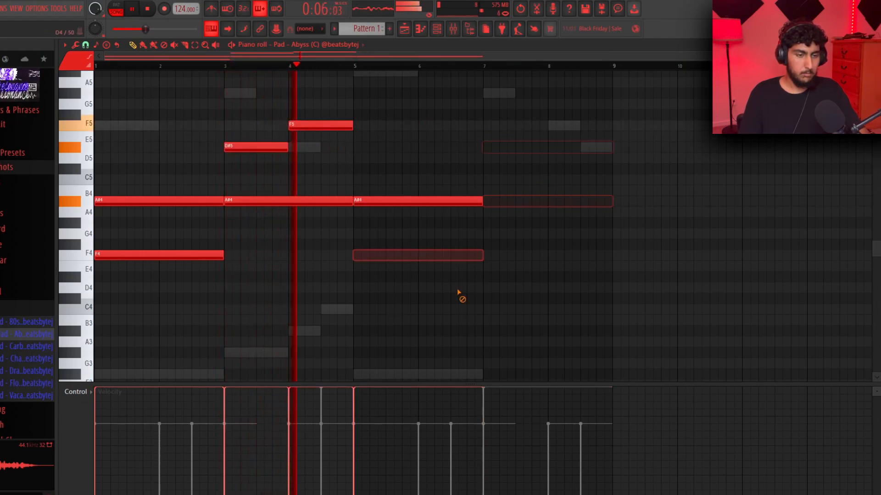
Duplicate the revised four-bar pad progression to bar 5
{"action": "key", "text": "ctrl+b"}
{"action": "left_click", "coordinate": [418, 178]}
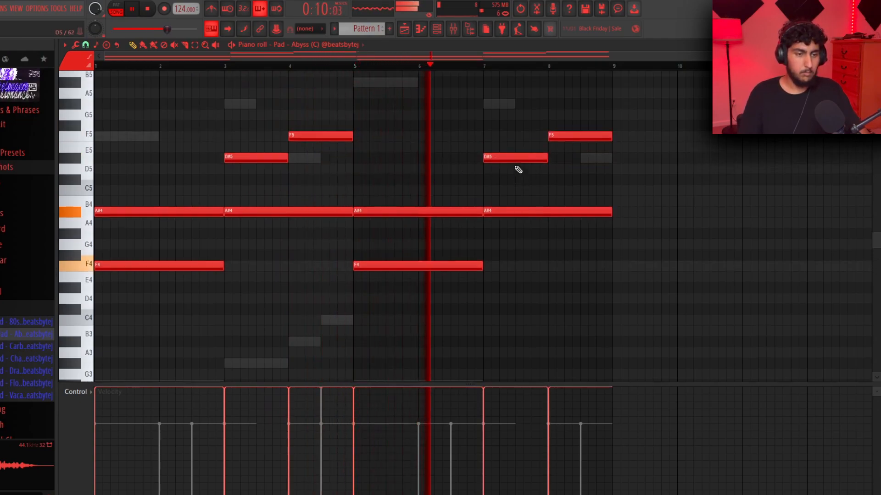
{"action": "scroll", "coordinate": [523, 166], "scroll_direction": "up", "scroll_amount": 2}
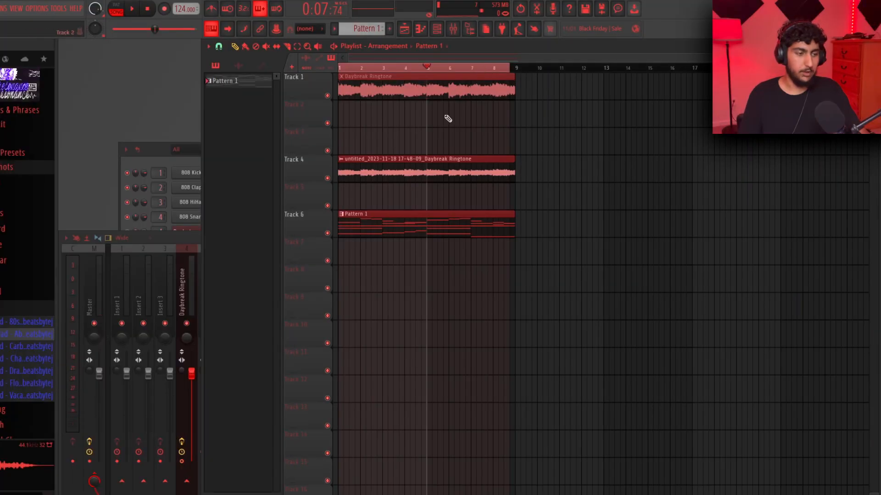
Clear the playlist selection and load SoundShifter Pitch Stereo into effect slot 1 of the Master track
{"action": "key", "text": "ctrl+d"}
{"action": "left_click", "coordinate": [98, 276]}
{"action": "left_click", "coordinate": [792, 266]}
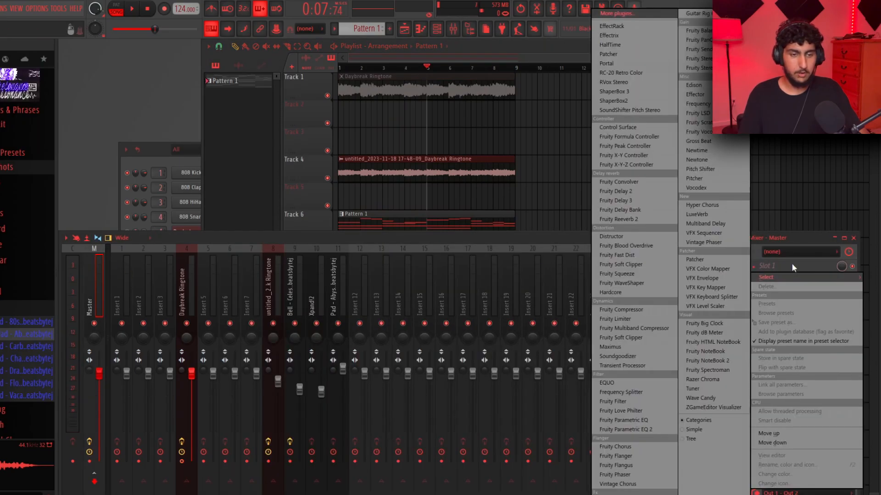
{"action": "left_click", "coordinate": [642, 110]}
{"action": "left_click_drag", "start_coordinate": [155, 115], "coordinate": [220, 145]}
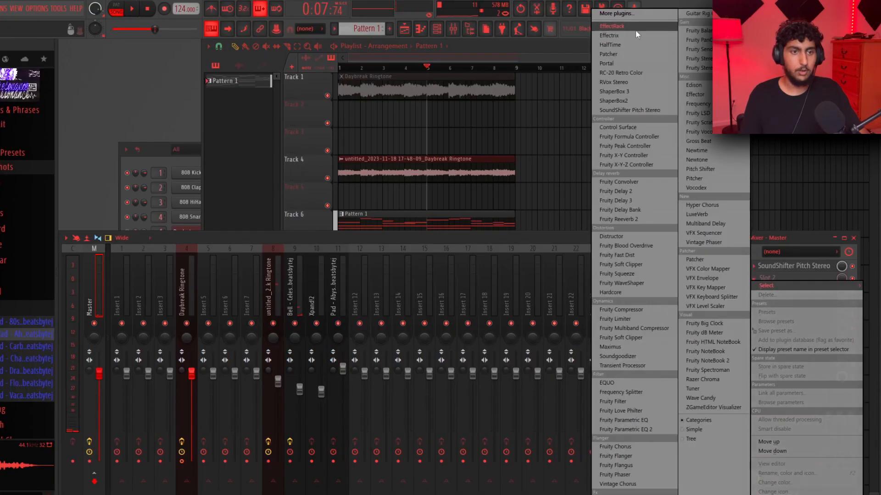
Load EffectRack into the Master track's second effect slot and add the MicroShift effect to the rack
{"action": "left_click", "coordinate": [636, 29]}
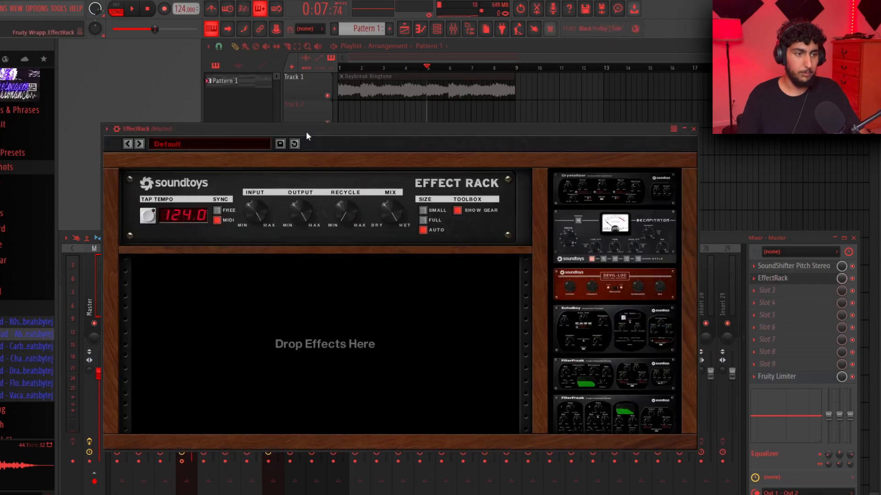
{"action": "left_click_drag", "start_coordinate": [306, 130], "coordinate": [380, 121]}
{"action": "scroll", "coordinate": [672, 275], "scroll_direction": "down", "scroll_amount": 5}
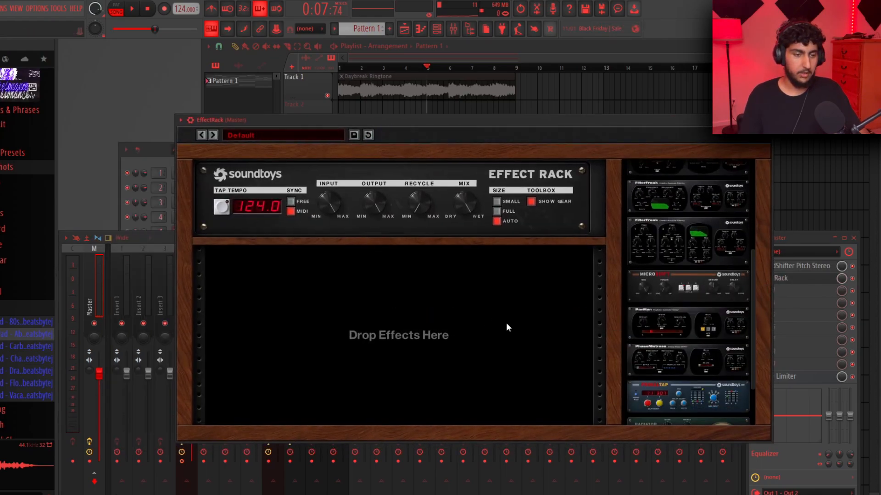
{"action": "left_click_drag", "start_coordinate": [485, 317], "coordinate": [277, 326]}
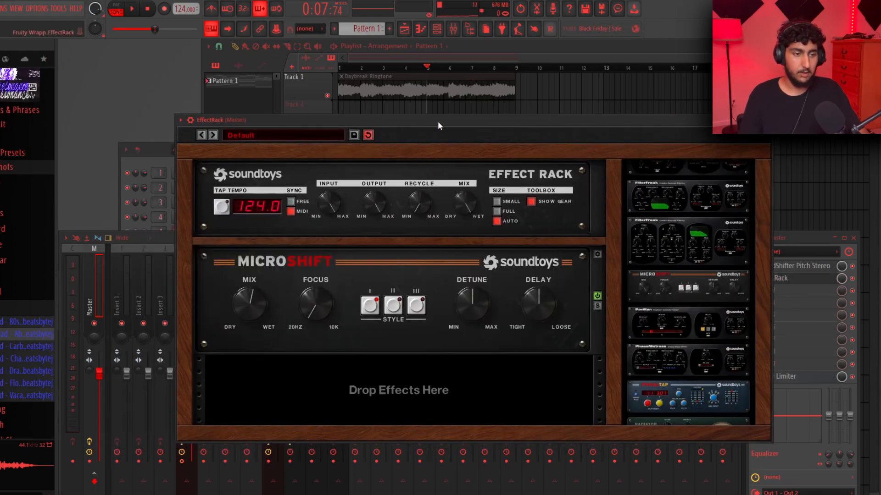
Play the arrangement and raise MicroShift's mix slightly toward wet
{"action": "left_click_drag", "start_coordinate": [437, 120], "coordinate": [458, 120]}
{"action": "key", "text": "space"}
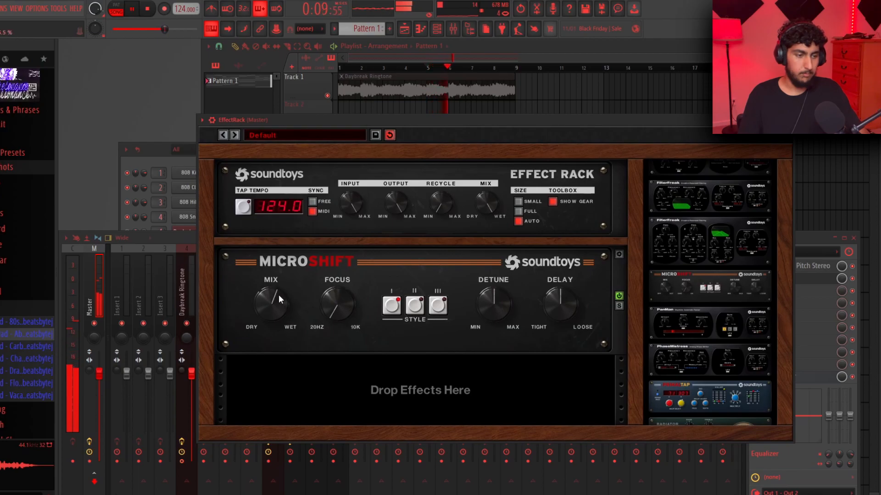
{"action": "left_click_drag", "start_coordinate": [296, 288], "coordinate": [275, 296]}
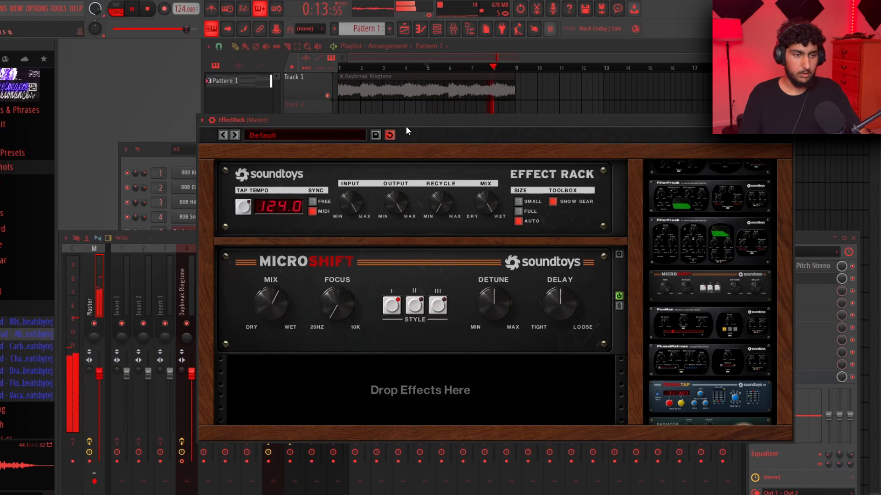
Stop playback, close the effect windows, and split Pattern 1 into separate patterns by channel
{"action": "left_click_drag", "start_coordinate": [408, 122], "coordinate": [395, 117]}
{"action": "key", "text": "space"}
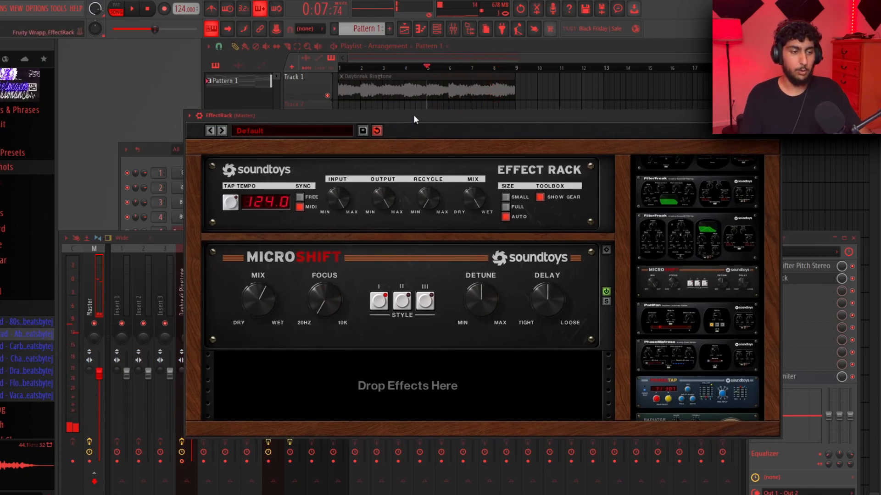
{"action": "key", "text": "Escape"}
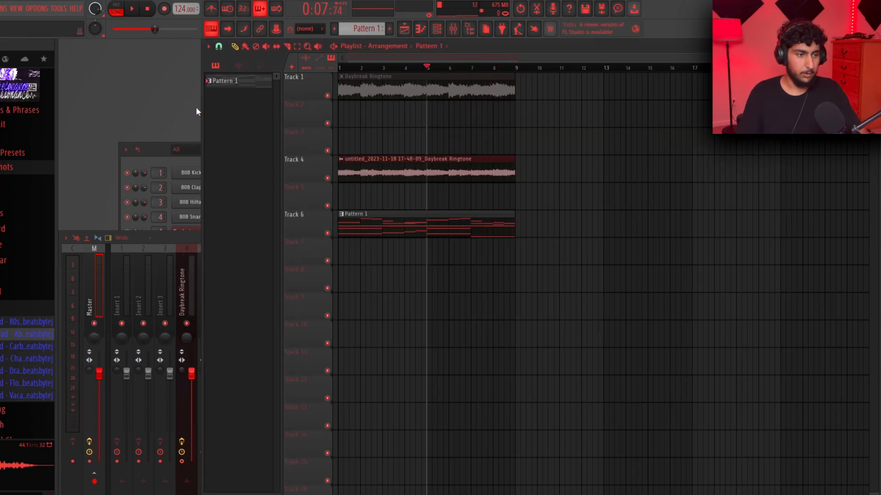
{"action": "right_click", "coordinate": [230, 87]}
{"action": "left_click", "coordinate": [278, 246]}
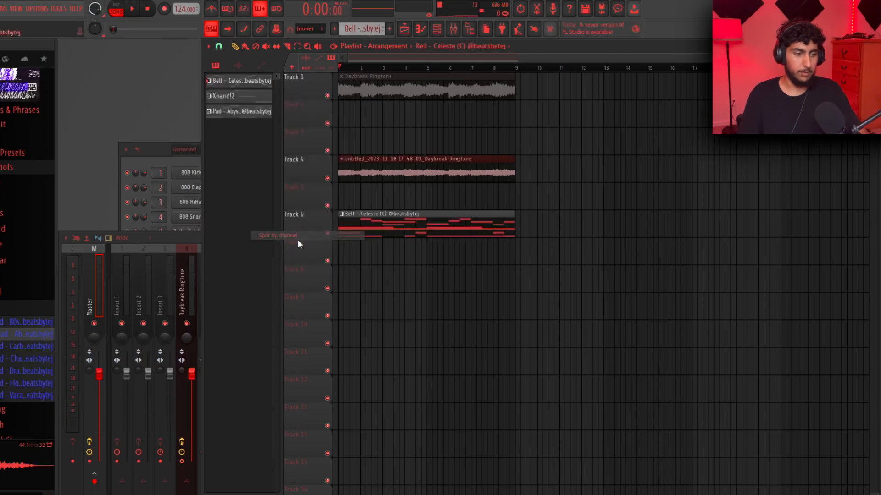
Repeat the eight-bar layers in varied combinations with isolated ringtone, bell and pad sections, and render the Master mixer track to audio
{"action": "key", "text": "ctrl+b"}
{"action": "key", "text": "ctrl+b"}
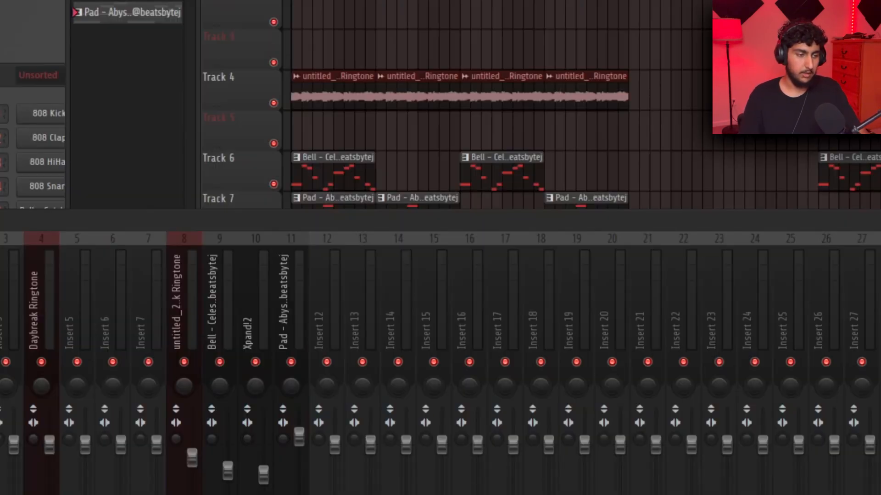
{"action": "key", "text": "alt+r"}
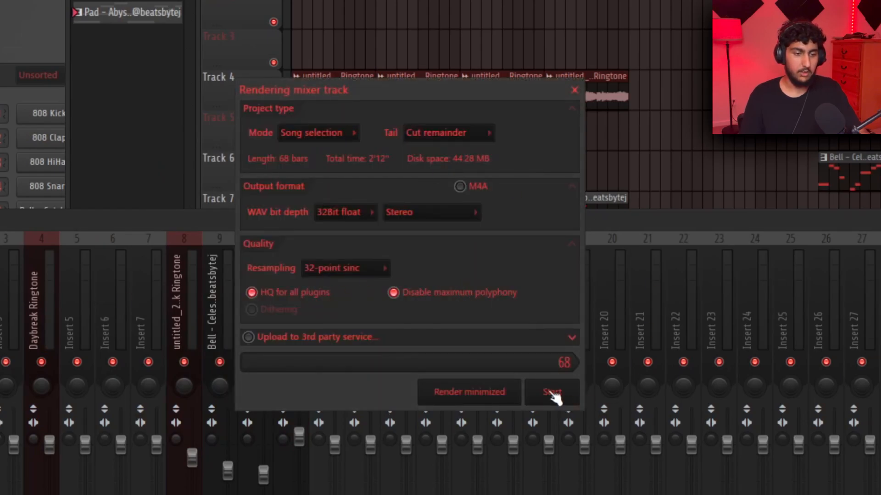
{"action": "left_click", "coordinate": [552, 393]}
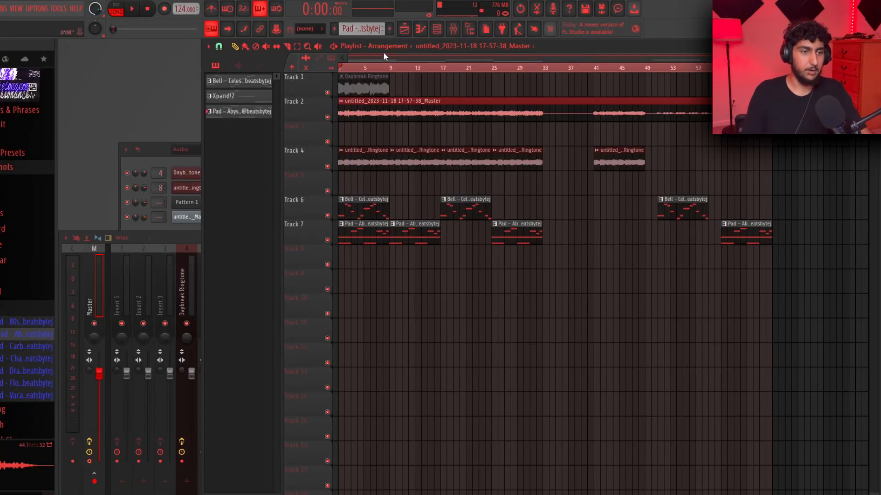
Add a new playlist arrangement named Drums
{"action": "left_click", "coordinate": [387, 46]}
{"action": "left_click", "coordinate": [398, 123]}
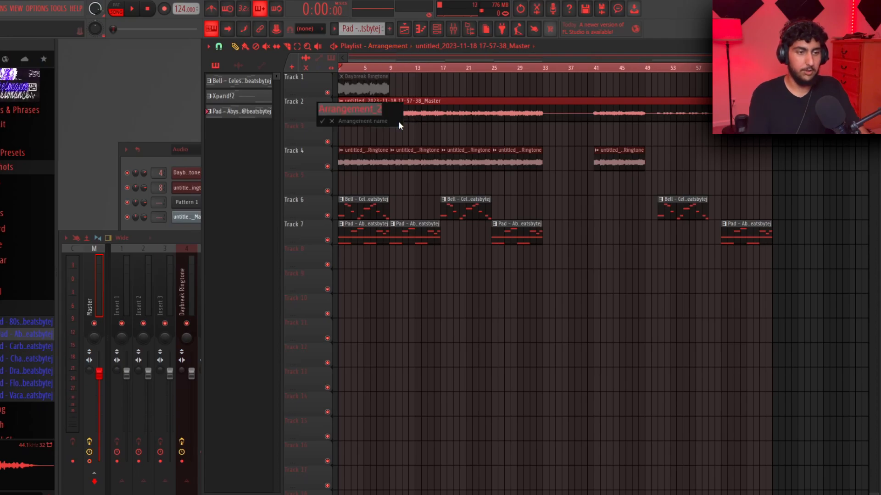
{"action": "type", "text": "Drums"}
{"action": "key", "text": "Return"}
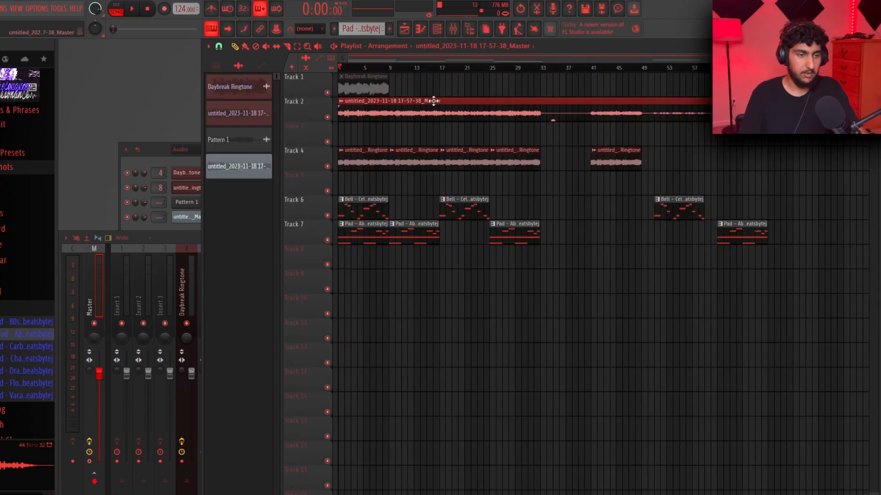
Cut the rendered Master audio clip from the original arrangement and paste it into the Drums arrangement
{"action": "left_click_drag", "start_coordinate": [545, 133], "coordinate": [520, 120]}
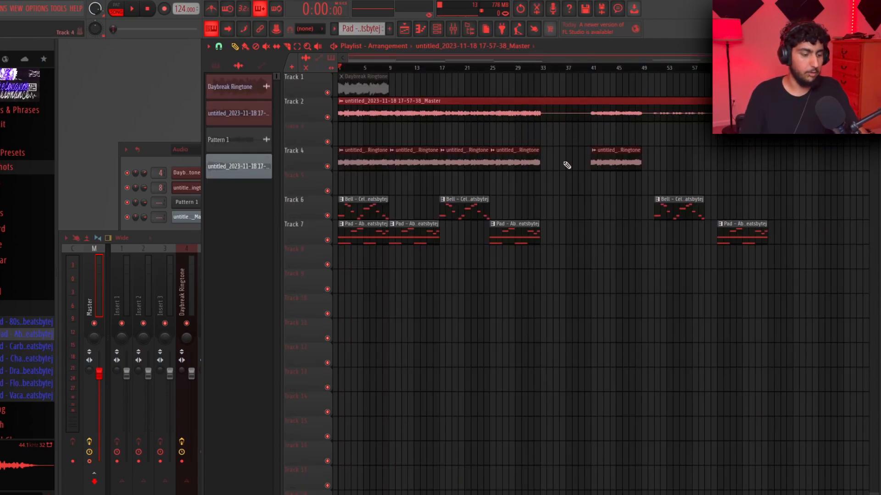
{"action": "key", "text": "ctrl+x"}
{"action": "left_click", "coordinate": [391, 47]}
{"action": "left_click", "coordinate": [405, 72]}
{"action": "key", "text": "ctrl+v"}
{"action": "scroll", "coordinate": [504, 150], "scroll_direction": "down", "scroll_amount": 3}
{"action": "scroll", "coordinate": [522, 129], "scroll_direction": "down", "scroll_amount": 3}
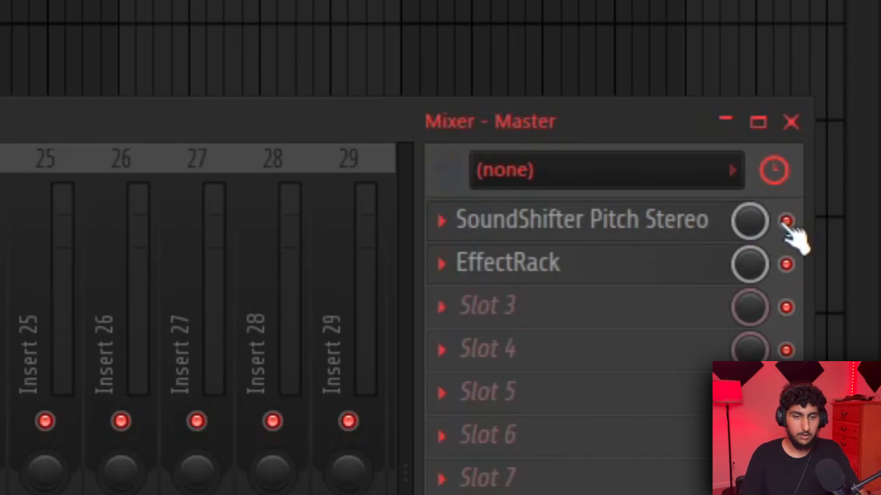
Turn off SoundShifter Pitch Stereo and EffectRack on the Master track
{"action": "key", "text": "F9"}
{"action": "key", "text": "F9"}
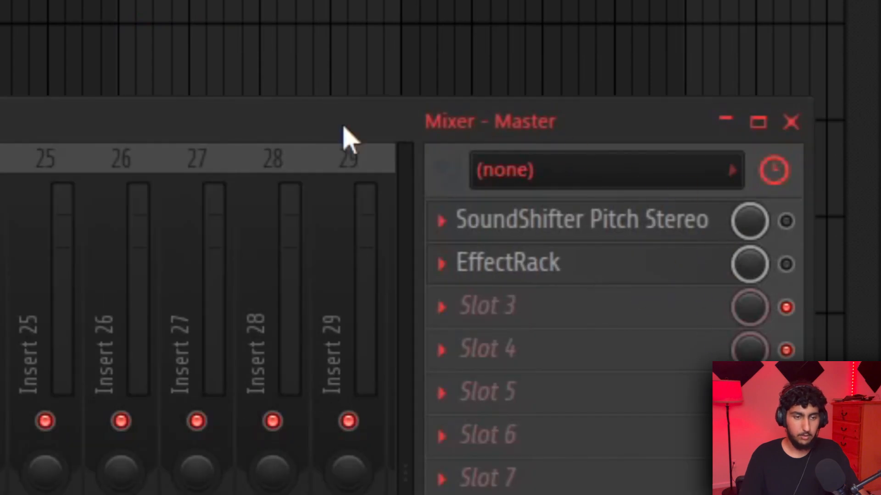
{"action": "key", "text": "F9"}
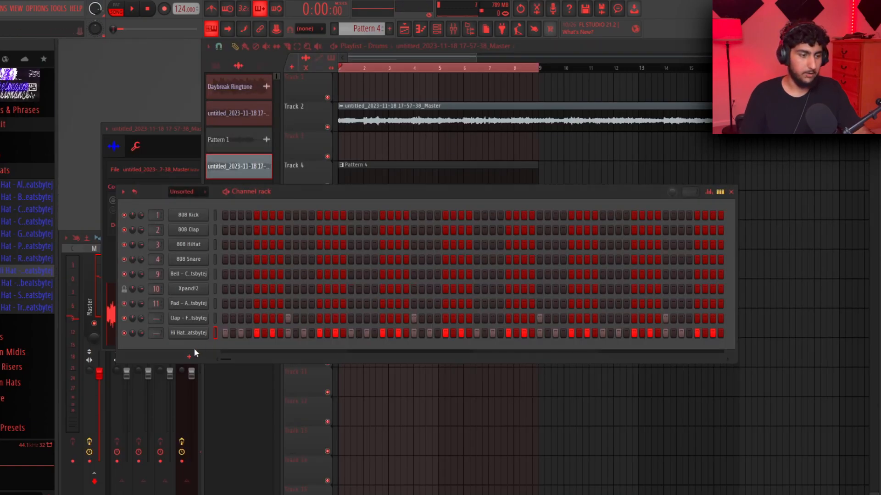
Open the Hi Hat - Standard notes in the piano roll and shift the alternate hits to an even two-step spacing with softer velocity
{"action": "right_click", "coordinate": [196, 332]}
{"action": "left_click", "coordinate": [301, 362]}
{"action": "right_click", "coordinate": [196, 332]}
{"action": "left_click", "coordinate": [228, 332]}
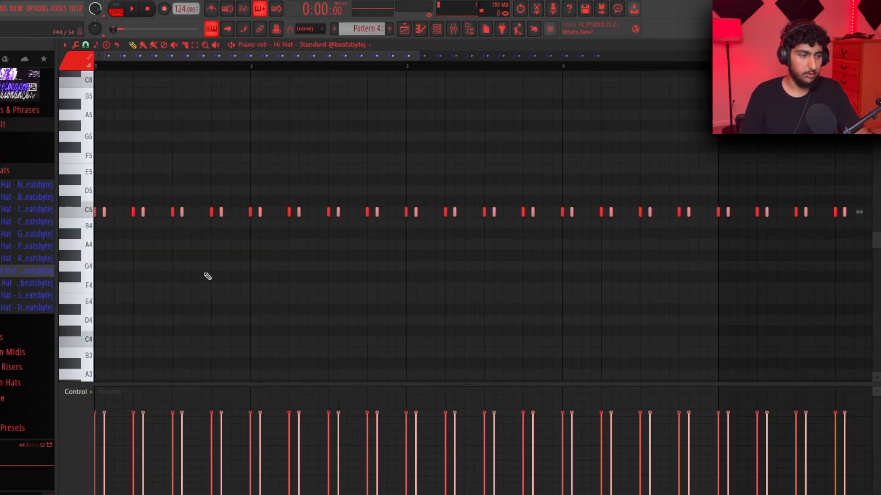
{"action": "scroll", "coordinate": [137, 220], "scroll_direction": "up", "scroll_amount": 3}
{"action": "left_click_drag", "start_coordinate": [149, 211], "coordinate": [161, 211]}
{"action": "scroll", "coordinate": [275, 248], "scroll_direction": "down", "scroll_amount": 4}
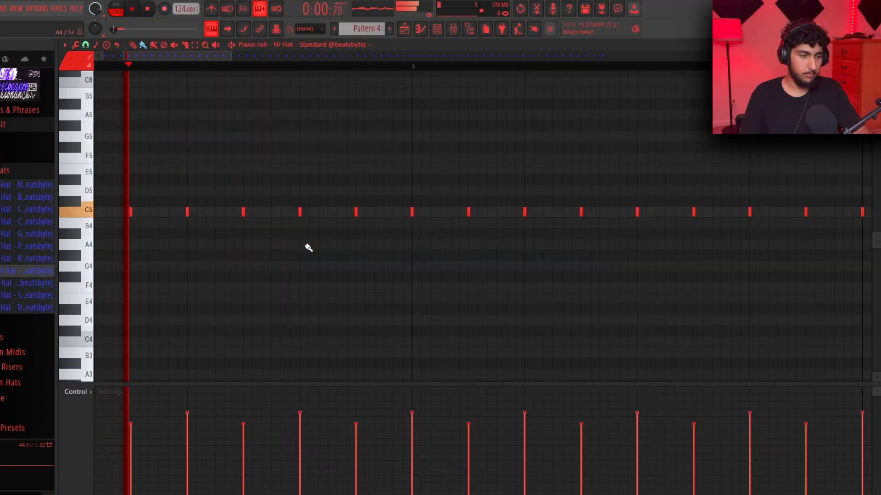
Paint short hi-hat rolls on A4 near the end of bar 1 and on E4 in bar 4
{"action": "left_click_drag", "start_coordinate": [308, 247], "coordinate": [354, 243]}
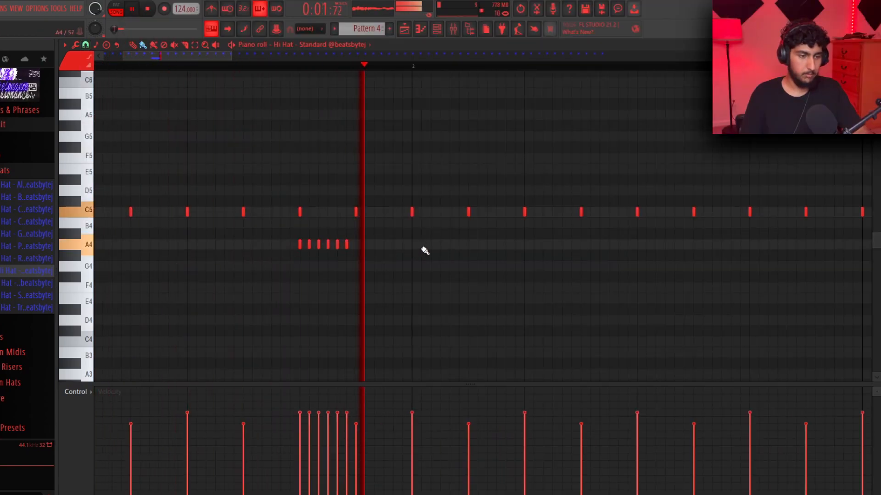
{"action": "scroll", "coordinate": [419, 252], "scroll_direction": "down", "scroll_amount": 3}
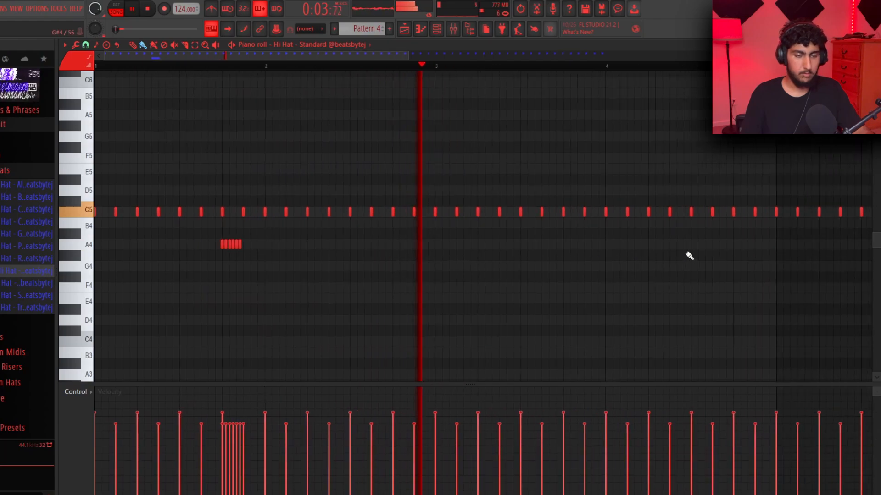
{"action": "scroll", "coordinate": [613, 244], "scroll_direction": "up", "scroll_amount": 4}
{"action": "left_click_drag", "start_coordinate": [360, 301], "coordinate": [415, 300]}
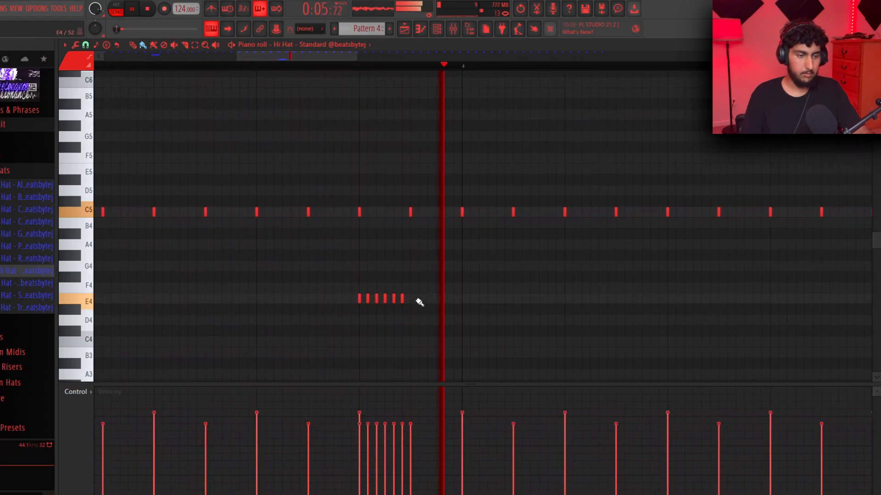
{"action": "scroll", "coordinate": [449, 301], "scroll_direction": "down", "scroll_amount": 5}
Replace the hi-hat notes from bar 5 onward with a duplicate of bars 1 to 4, using Line snapping for the selection
{"action": "left_click_drag", "start_coordinate": [700, 249], "coordinate": [350, 191]}
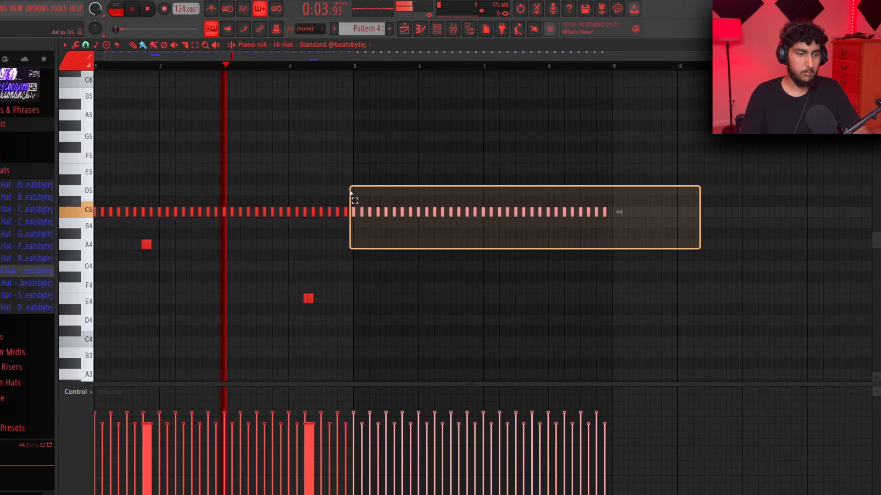
{"action": "right_click", "coordinate": [392, 144]}
{"action": "left_click_drag", "start_coordinate": [675, 250], "coordinate": [351, 185]}
{"action": "left_click", "coordinate": [86, 45]}
{"action": "left_click", "coordinate": [93, 68]}
{"action": "left_click_drag", "start_coordinate": [357, 68], "coordinate": [95, 68]}
{"action": "key", "text": "ctrl+b"}
Delete the copied A4 hi-hat roll in bar 5
{"action": "left_click", "coordinate": [458, 148], "text": "ctrl"}
{"action": "left_click", "coordinate": [406, 244]}
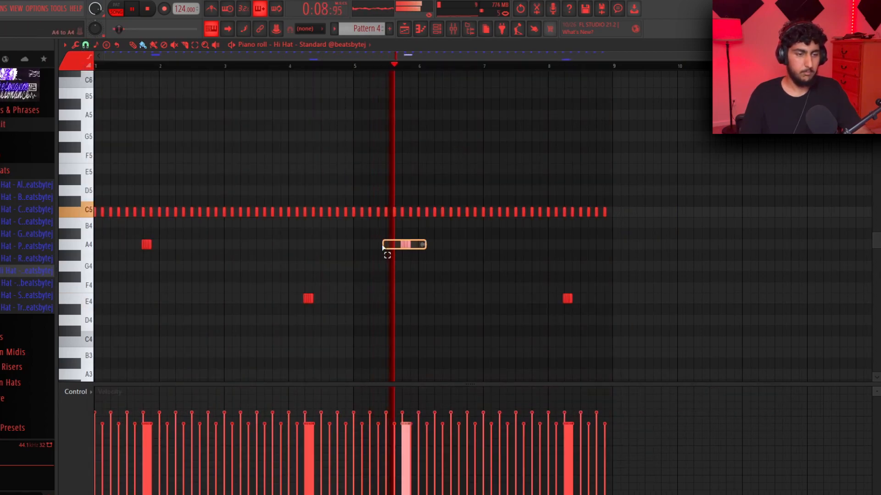
{"action": "key", "text": "Delete"}
Set the piano roll snap to 1/6 beat and add two extra C5 hi-hat notes late in bar 6 as a fast roll
{"action": "scroll", "coordinate": [474, 218], "scroll_direction": "up", "scroll_amount": 3}
{"action": "scroll", "coordinate": [474, 217], "scroll_direction": "up", "scroll_amount": 2}
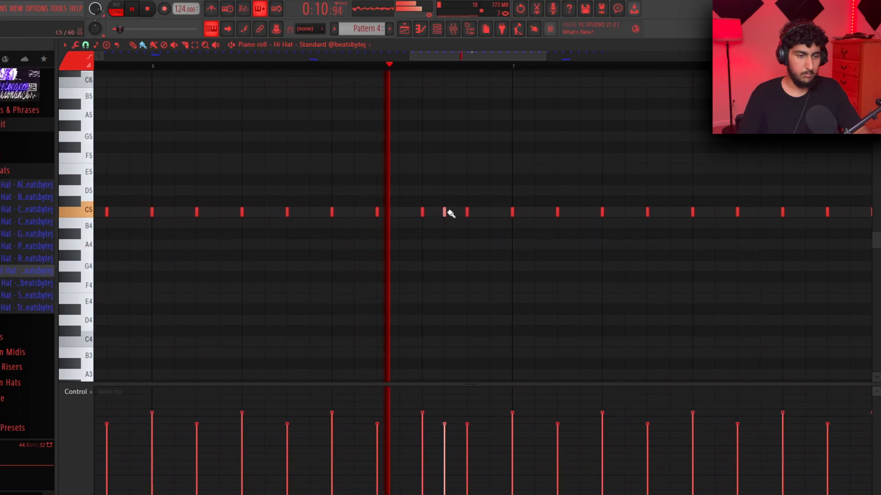
{"action": "left_click", "coordinate": [85, 45]}
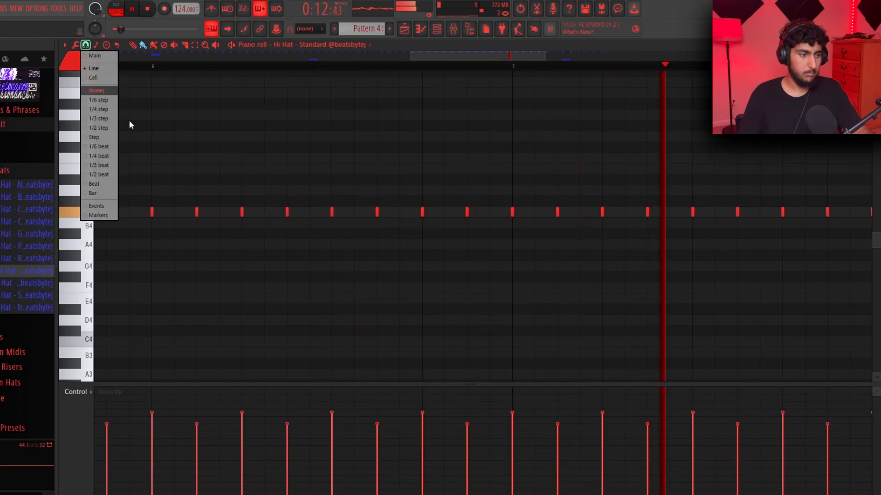
{"action": "left_click", "coordinate": [99, 147]}
{"action": "scroll", "coordinate": [431, 232], "scroll_direction": "down", "scroll_amount": 4}
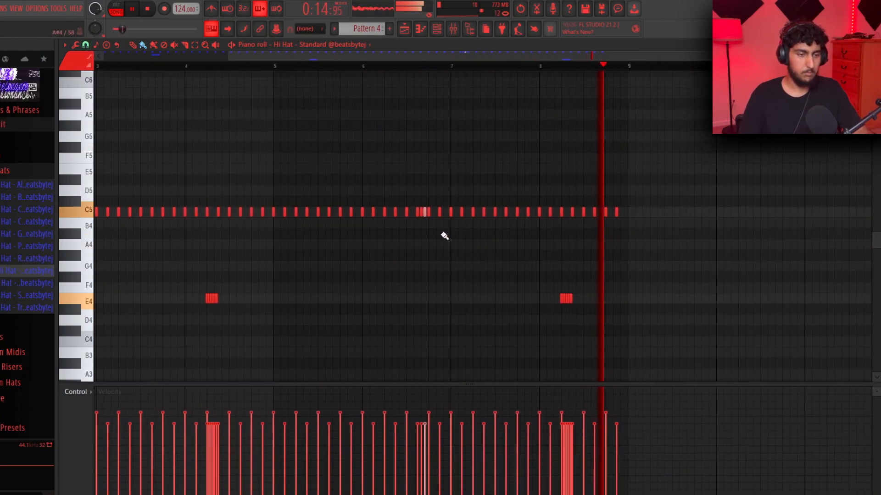
{"action": "scroll", "coordinate": [421, 209], "scroll_direction": "up", "scroll_amount": 2}
{"action": "scroll", "coordinate": [427, 221], "scroll_direction": "up", "scroll_amount": 3}
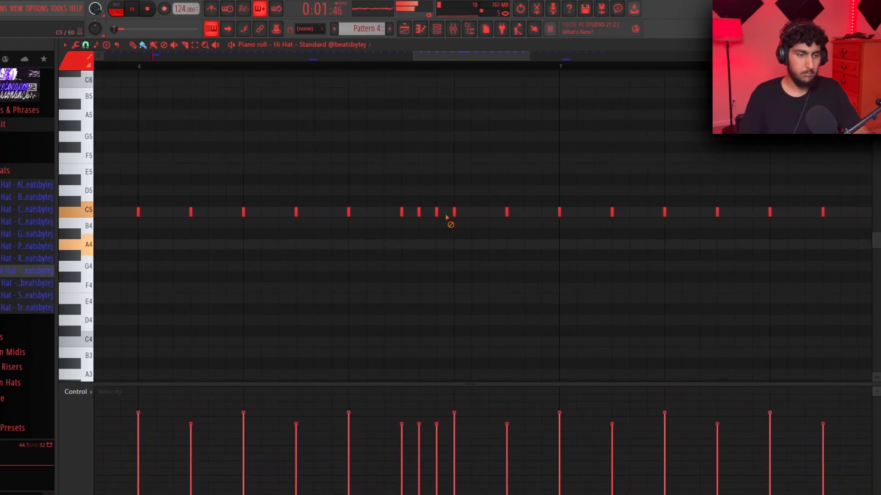
Lower the velocities of the two added bar 6 roll notes and set the snap back to Line
{"action": "scroll", "coordinate": [486, 214], "scroll_direction": "down", "scroll_amount": 1}
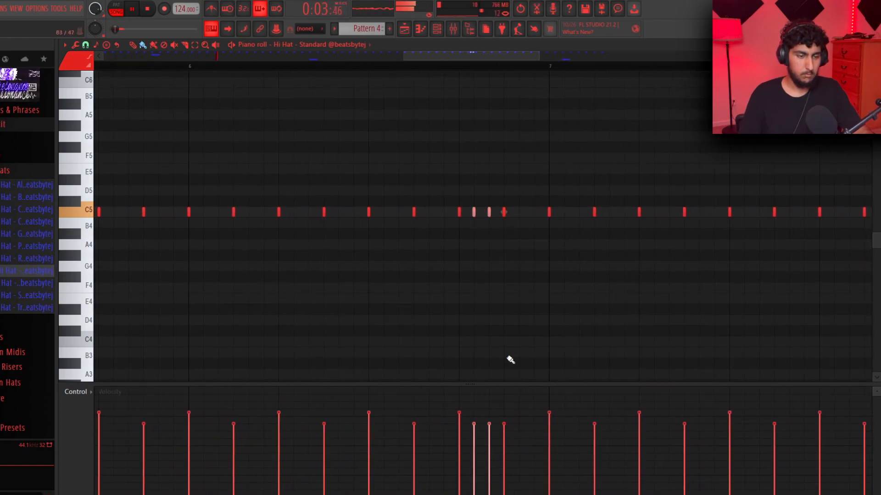
{"action": "scroll", "coordinate": [537, 266], "scroll_direction": "down", "scroll_amount": 3}
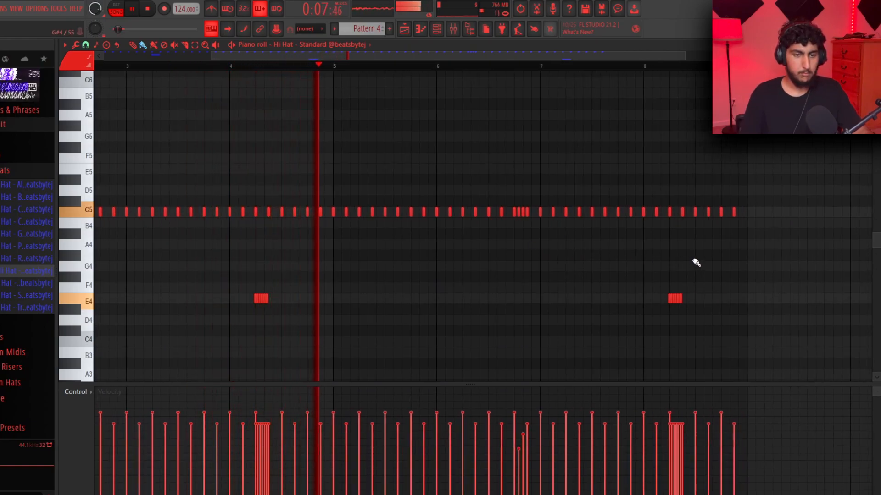
{"action": "left_click", "coordinate": [86, 45]}
{"action": "left_click", "coordinate": [94, 68]}
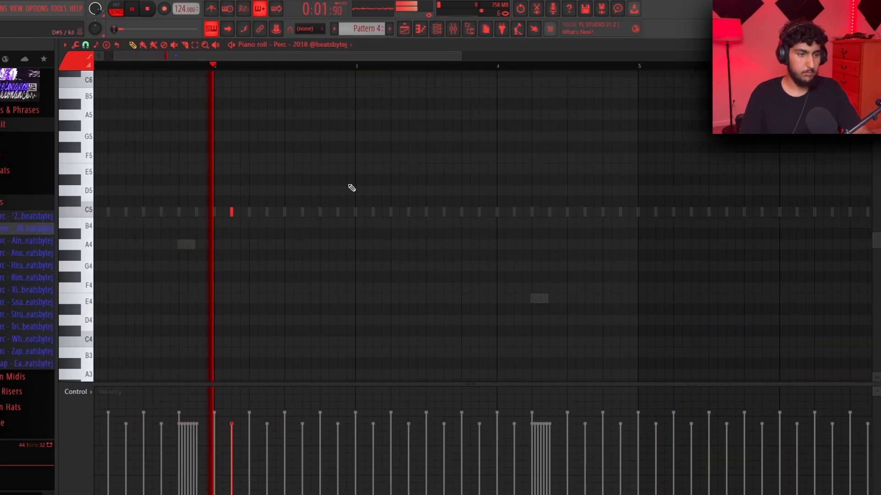
Try to duplicate the first two bars of the Perc - 2018 notes
{"action": "left_click_drag", "start_coordinate": [358, 67], "coordinate": [20, 110]}
{"action": "key", "text": "ctrl+b"}
{"action": "key", "text": "ctrl+d"}
{"action": "key", "text": "ctrl+z"}
Add two Perc - 2018 hits in bar 4 and duplicate bars 1 to 4 to bar 5, leaving out the last copied hit
{"action": "left_click", "coordinate": [588, 213]}
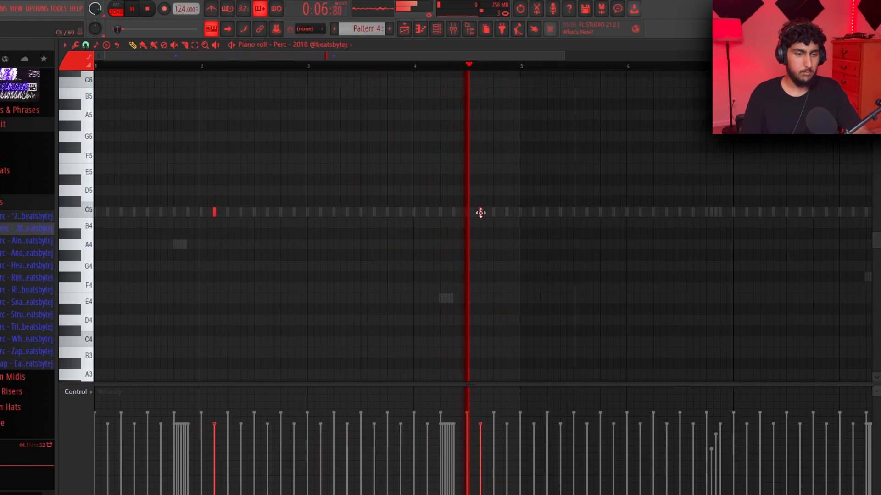
{"action": "left_click_drag", "start_coordinate": [518, 67], "coordinate": [92, 74]}
{"action": "key", "text": "ctrl+b"}
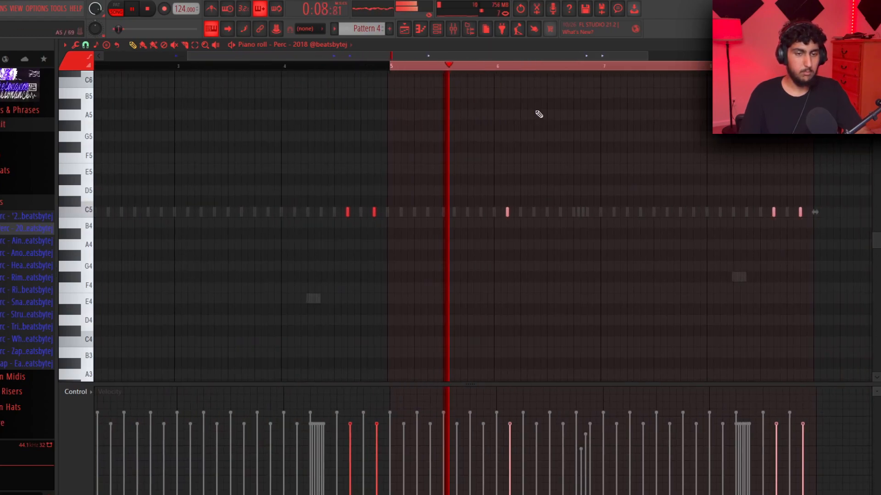
{"action": "key", "text": "ctrl+d"}
{"action": "scroll", "coordinate": [651, 201], "scroll_direction": "down", "scroll_amount": 3}
{"action": "left_click", "coordinate": [604, 212]}
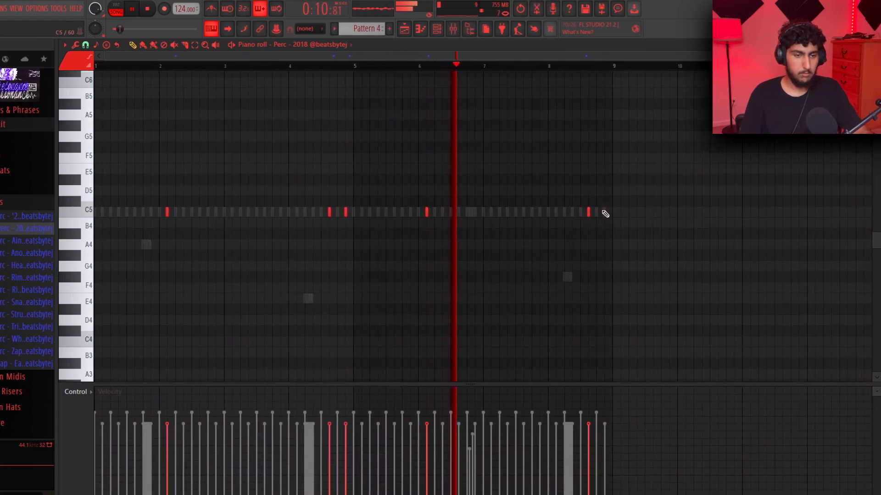
Lower the velocities of the closing perc hits in bars 4 and 8 and move the bar 2 hit to bar 3
{"action": "scroll", "coordinate": [329, 211], "scroll_direction": "down", "scroll_amount": 1}
{"action": "scroll", "coordinate": [345, 211], "scroll_direction": "down", "scroll_amount": 3}
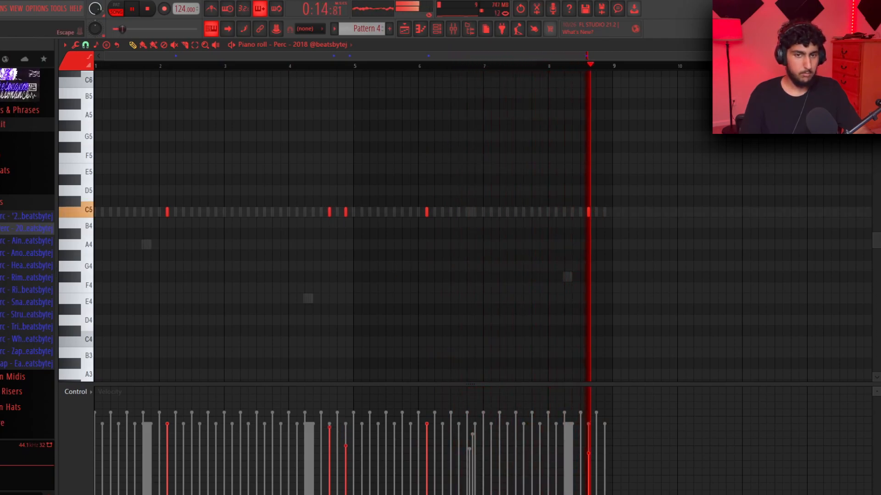
{"action": "left_click_drag", "start_coordinate": [167, 212], "coordinate": [232, 214]}
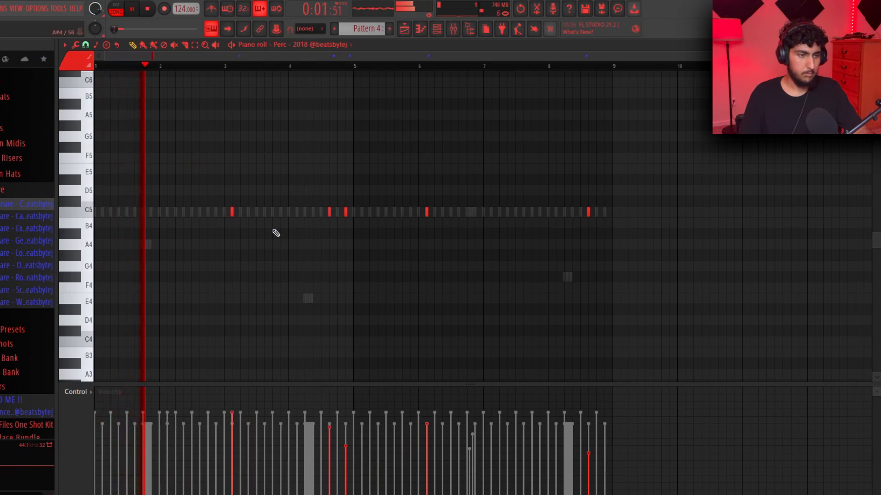
Switch to the Snare - Can't Forget notes and duplicate the two-bar snare phrase until it fills bars 1 to 8
{"action": "left_click", "coordinate": [326, 44]}
{"action": "left_click", "coordinate": [321, 247]}
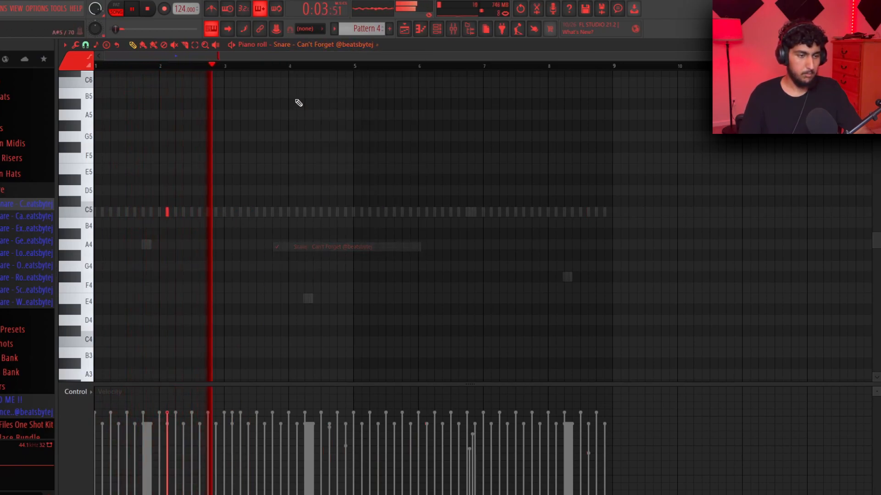
{"action": "left_click_drag", "start_coordinate": [232, 67], "coordinate": [95, 67]}
{"action": "key", "text": "ctrl+b"}
{"action": "key", "text": "ctrl+d"}
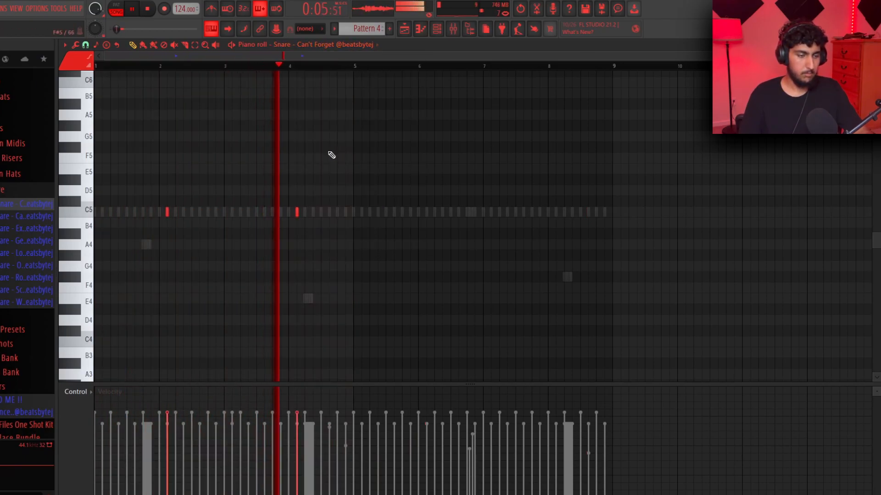
{"action": "key", "text": "ctrl+b"}
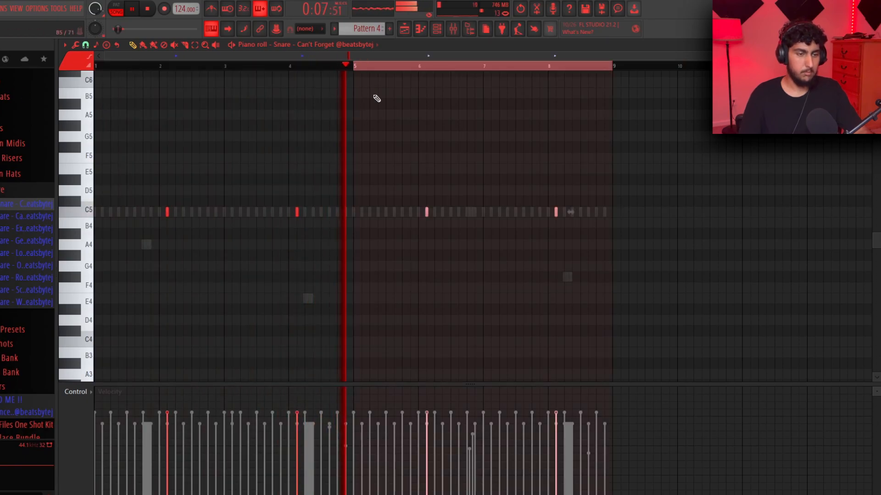
{"action": "key", "text": "ctrl+d"}
Return to the Perc - 2018 notes and replace bars 5 to 8 with a duplicate of bars 1 to 4, removing the last copied hit
{"action": "left_click", "coordinate": [330, 44]}
{"action": "left_click", "coordinate": [340, 220]}
{"action": "key", "text": "space"}
{"action": "right_click", "coordinate": [589, 212]}
{"action": "key", "text": "ctrl+a"}
{"action": "key", "text": "ctrl+b"}
{"action": "key", "text": "ctrl+d"}
{"action": "right_click", "coordinate": [605, 213]}
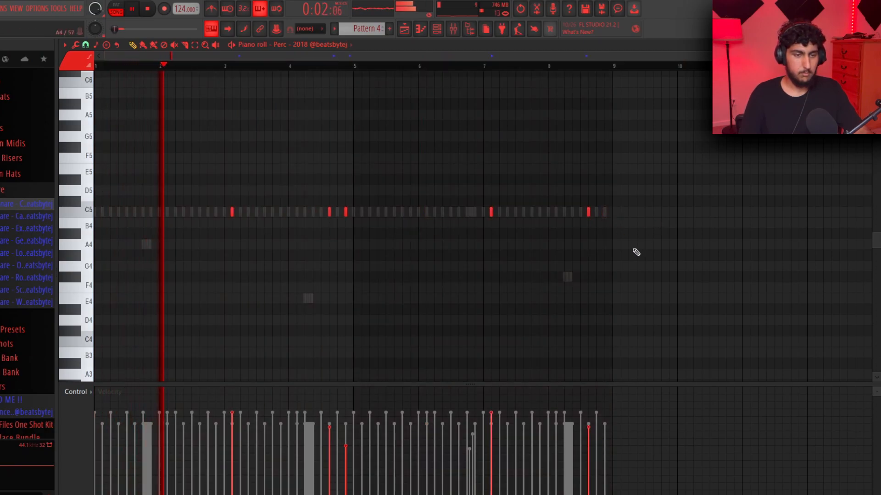
Switch to the Snare - Can't Forget notes and add extra hits in bar 4 after the existing snare and just before bar 8
{"action": "left_click", "coordinate": [326, 45]}
{"action": "left_click", "coordinate": [329, 45]}
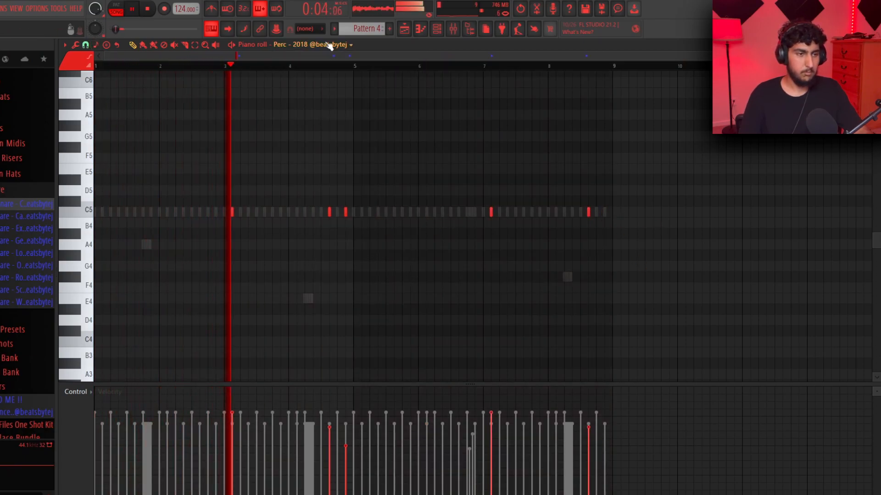
{"action": "scroll", "coordinate": [329, 45], "scroll_direction": "up", "scroll_amount": 1}
{"action": "scroll", "coordinate": [340, 46], "scroll_direction": "up", "scroll_amount": 1}
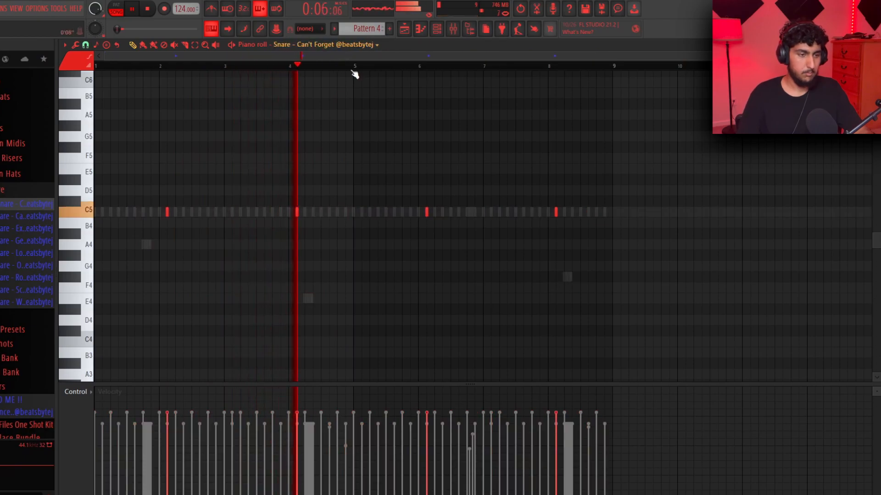
{"action": "left_click", "coordinate": [320, 212]}
{"action": "left_click_drag", "start_coordinate": [320, 212], "coordinate": [313, 212]}
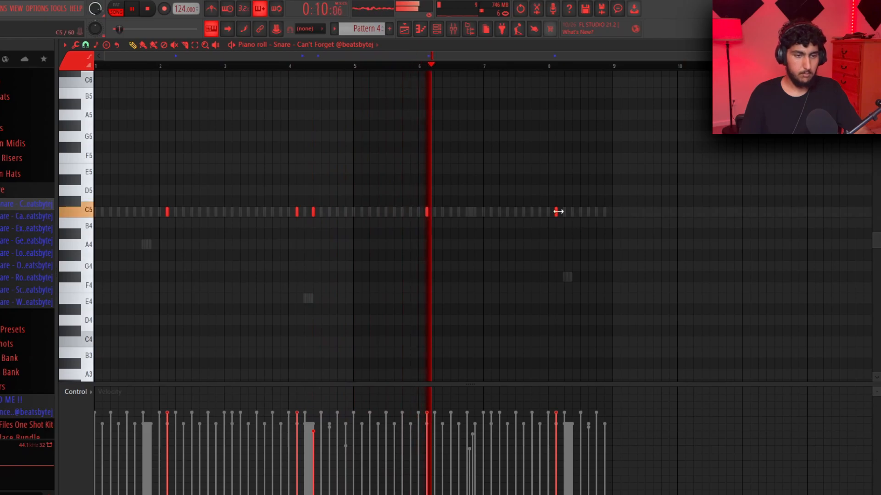
{"action": "left_click", "coordinate": [538, 212]}
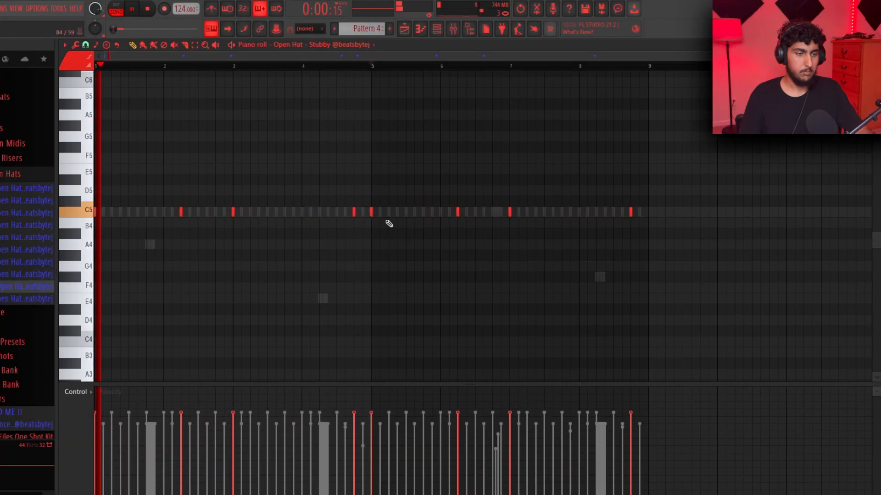
Clear the Open Hat - Stubby hits after the start of bar 3 and duplicate the remaining three-hit phrase so it restarts at bar 5
{"action": "right_click", "coordinate": [353, 212]}
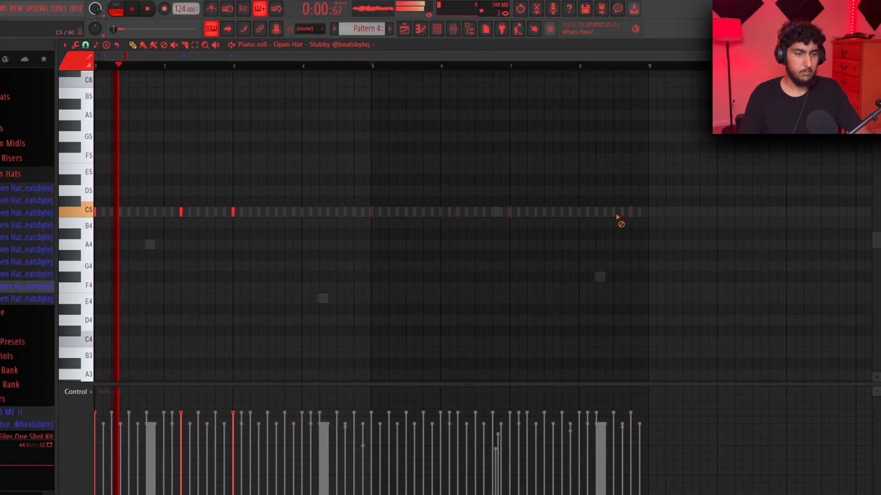
{"action": "right_click", "coordinate": [232, 212]}
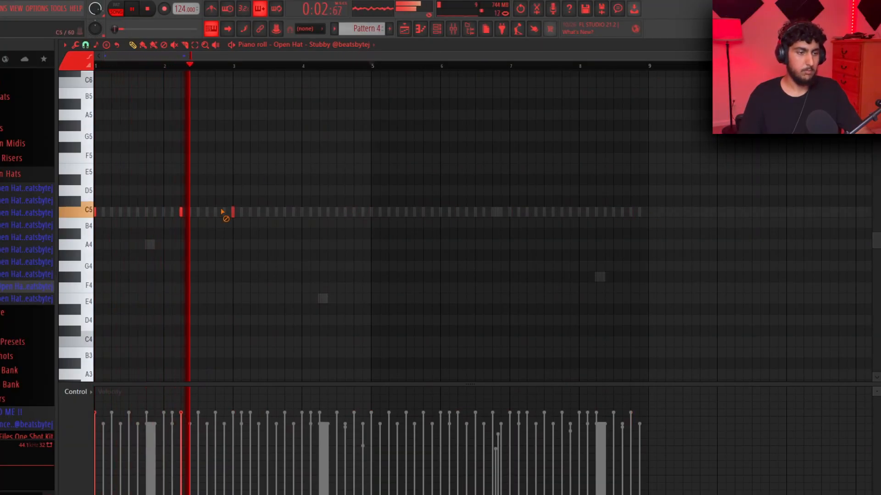
{"action": "key", "text": "ctrl+b"}
{"action": "key", "text": "ctrl+d"}
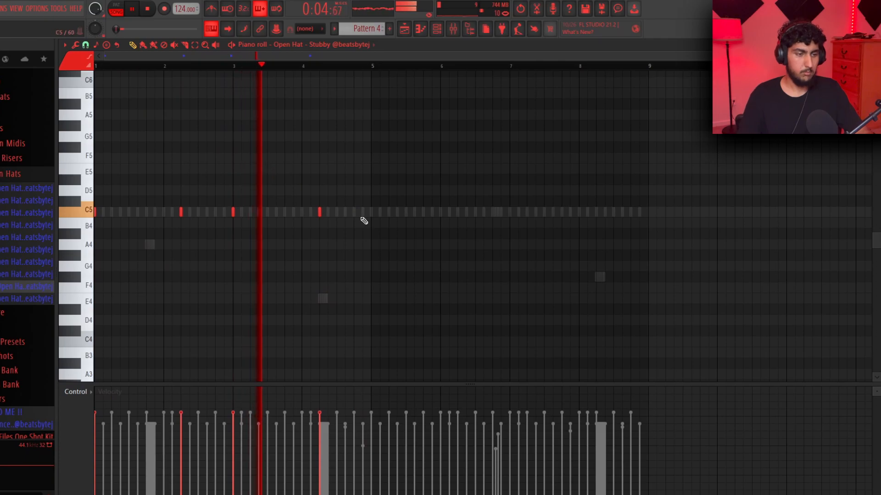
{"action": "right_click", "coordinate": [319, 212]}
{"action": "key", "text": "ctrl+b"}
{"action": "key", "text": "ctrl+d"}
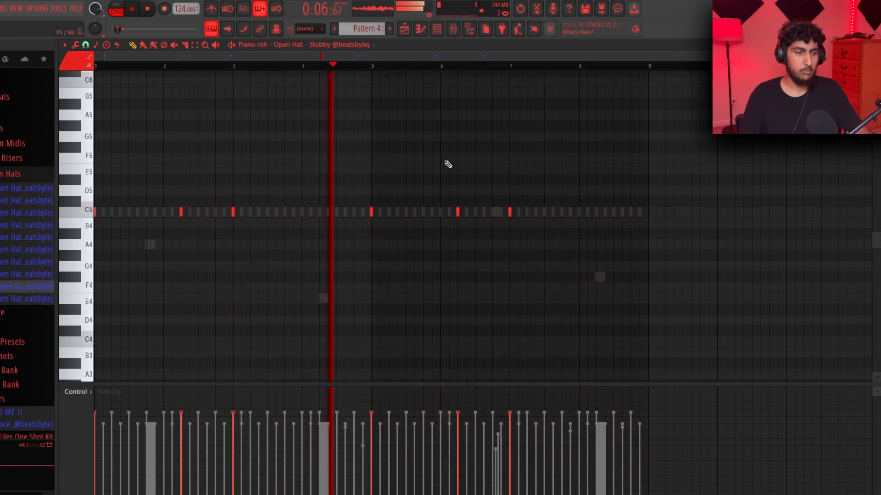
Place an open hat hit late in bar 7 and remove the hit at the start of that bar
{"action": "scroll", "coordinate": [440, 167], "scroll_direction": "up", "scroll_amount": 2}
{"action": "scroll", "coordinate": [390, 169], "scroll_direction": "down", "scroll_amount": 2}
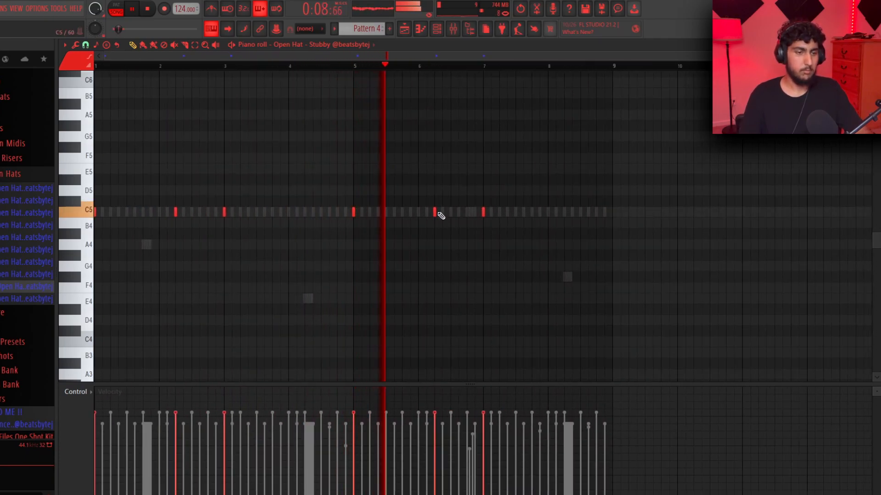
{"action": "left_click", "coordinate": [572, 213]}
{"action": "left_click_drag", "start_coordinate": [573, 213], "coordinate": [532, 214]}
{"action": "right_click", "coordinate": [484, 213]}
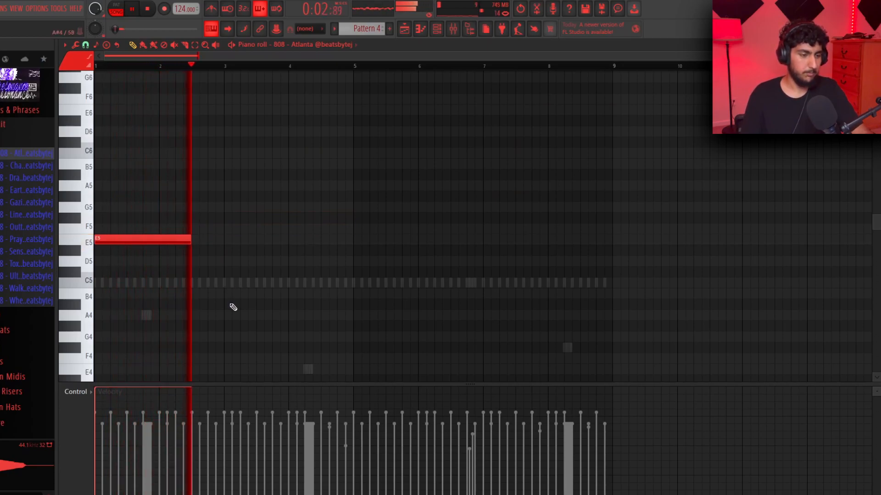
Fill bars 3 and 4 with three B4 notes for the 808 - Atlanta and duplicate the four-bar line into bars 5 to 8
{"action": "left_click", "coordinate": [228, 305]}
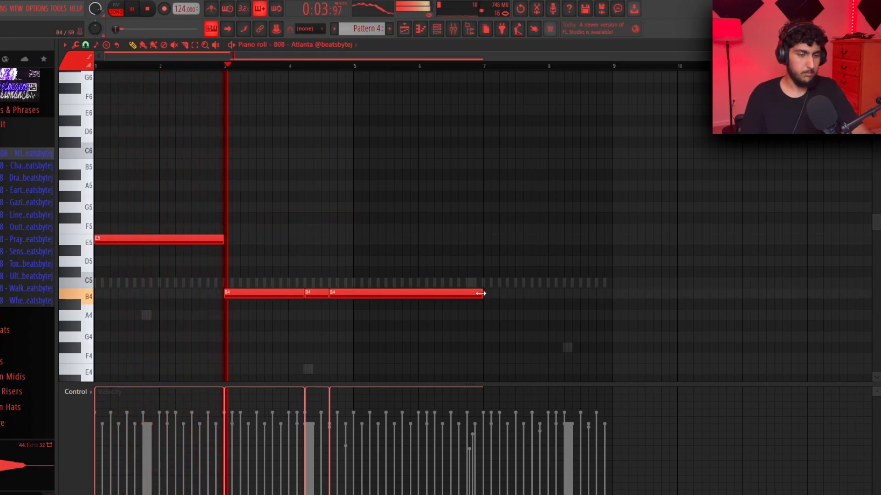
{"action": "left_click_drag", "start_coordinate": [481, 294], "coordinate": [353, 294]}
{"action": "key", "text": "ctrl+a"}
{"action": "key", "text": "ctrl+b"}
Add a second E5 note partway through bar 6 and make the 808 notes legato
{"action": "left_click", "coordinate": [272, 185], "text": "ctrl"}
{"action": "mouse_move", "coordinate": [388, 239]}
{"action": "left_mouse_down"}
{"action": "mouse_move", "coordinate": [476, 234]}
{"action": "mouse_move", "coordinate": [389, 239]}
{"action": "left_mouse_up"}
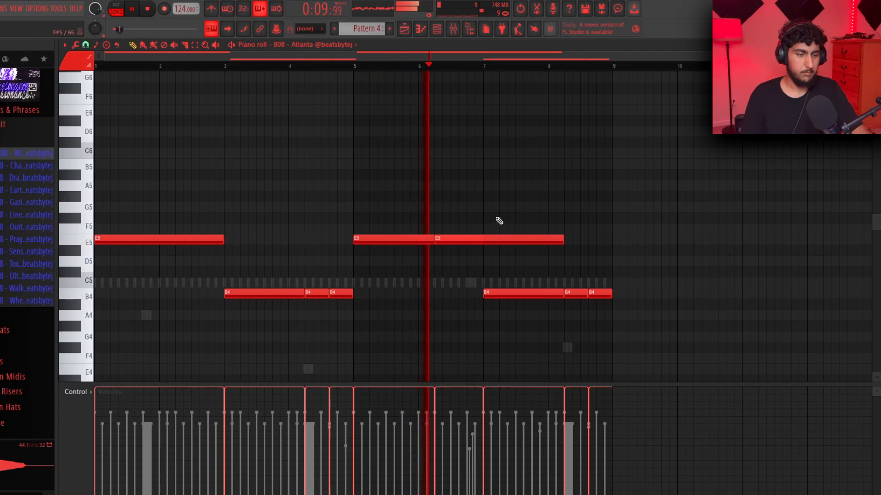
{"action": "key", "text": "ctrl+l"}
Replace the two closing B4 notes in bar 8 with G#5 notes and raise the 808 note at bar 3 to C#5
{"action": "left_click_drag", "start_coordinate": [621, 305], "coordinate": [576, 292]}
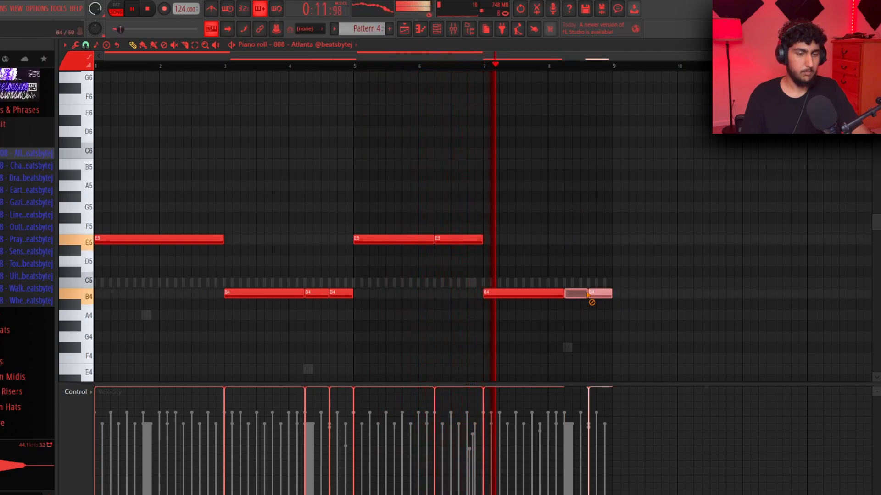
{"action": "key", "text": "Delete"}
{"action": "left_click", "coordinate": [571, 189]}
{"action": "left_click_drag", "start_coordinate": [577, 199], "coordinate": [588, 201]}
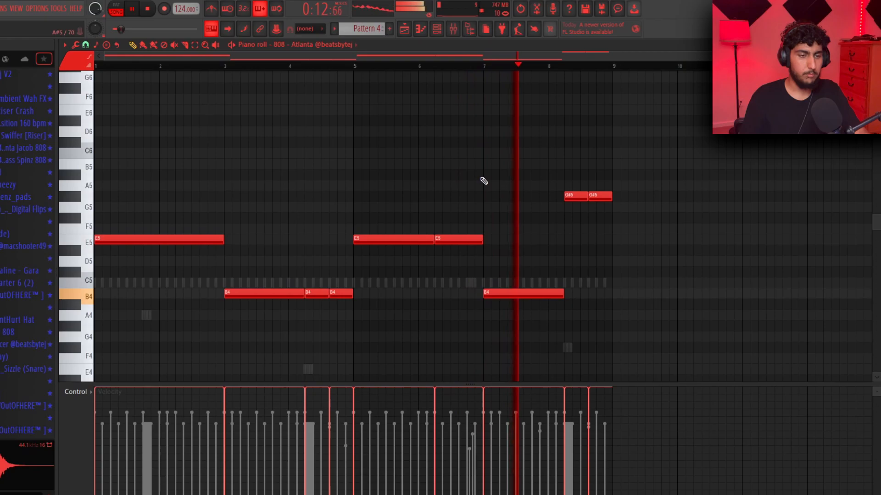
{"action": "right_click", "coordinate": [598, 198]}
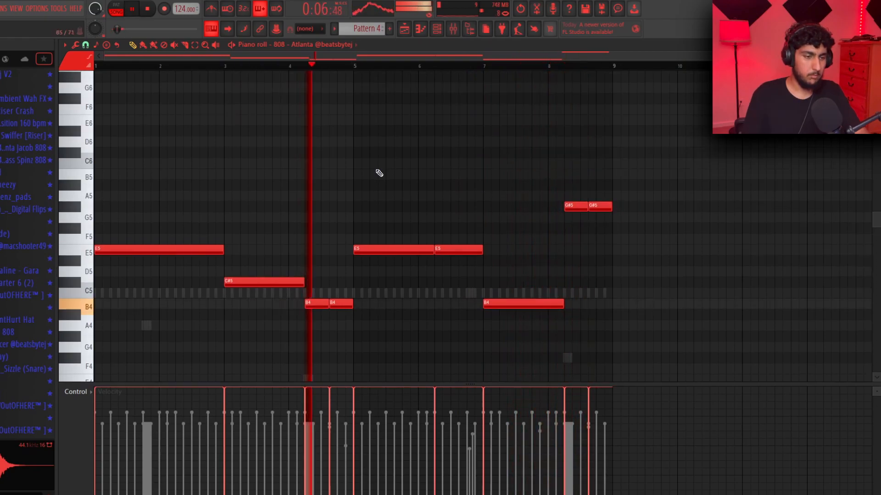
{"action": "scroll", "coordinate": [384, 175], "scroll_direction": "down", "scroll_amount": 2}
{"action": "left_click", "coordinate": [227, 68]}
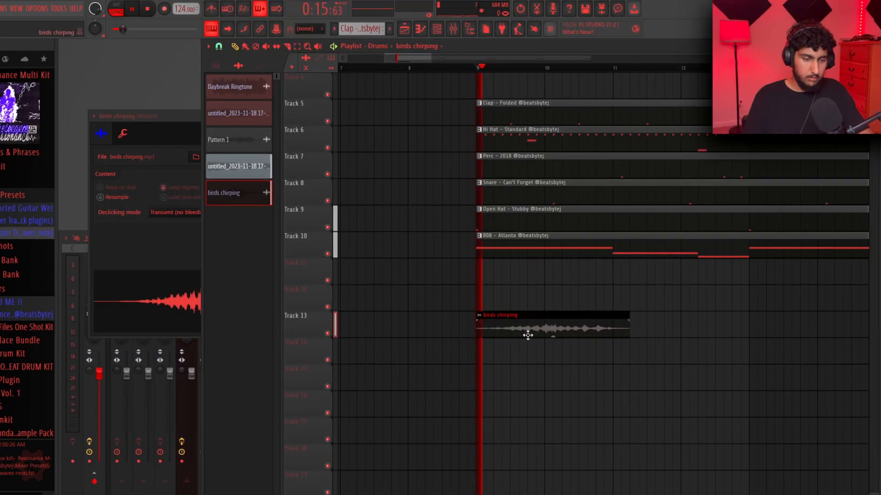
Lengthen the birds chirping clip on Track 13 slightly and copy it from bar 9 to bar 13
{"action": "scroll", "coordinate": [547, 334], "scroll_direction": "up", "scroll_amount": 3}
{"action": "left_click_drag", "start_coordinate": [775, 317], "coordinate": [788, 313]}
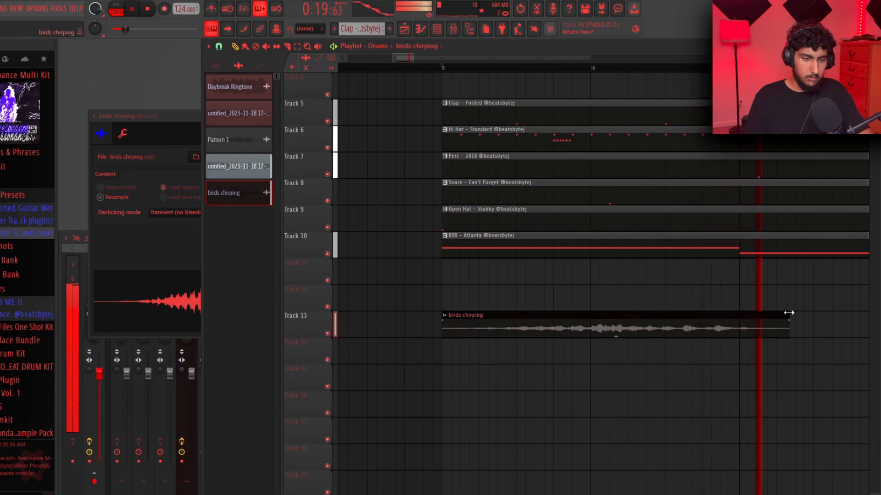
{"action": "scroll", "coordinate": [788, 313], "scroll_direction": "down", "scroll_amount": 3}
{"action": "scroll", "coordinate": [600, 252], "scroll_direction": "down", "scroll_amount": 2}
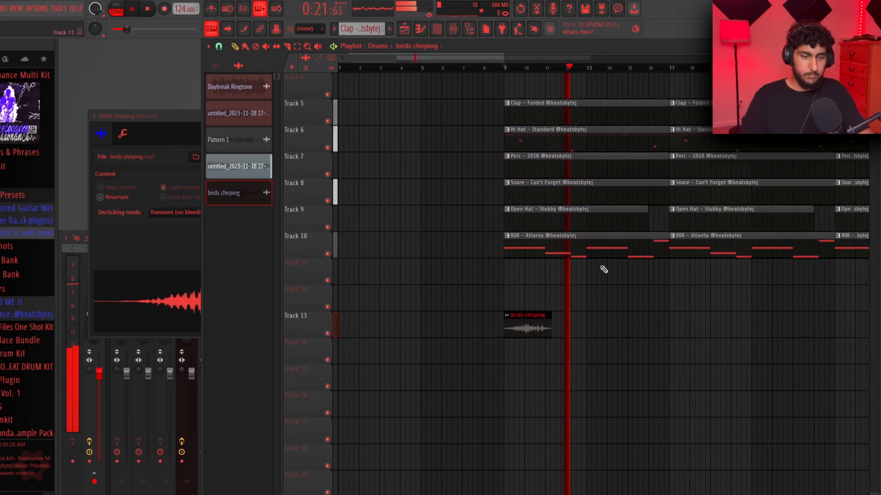
{"action": "left_click_drag", "start_coordinate": [534, 330], "coordinate": [614, 330]}
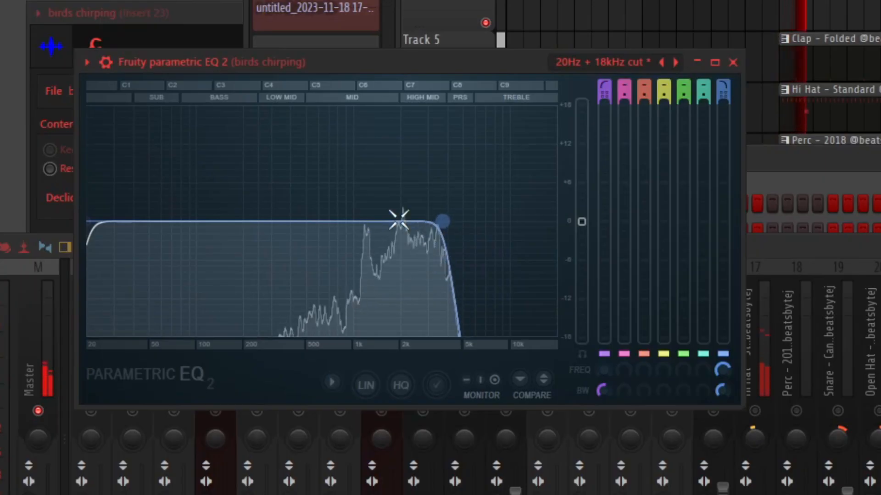
Raise the low cut and open the high cut in the birds chirping insert's Parametric EQ 2, and automate its Fruity Delay 3 mix level
{"action": "left_click_drag", "start_coordinate": [510, 221], "coordinate": [545, 221]}
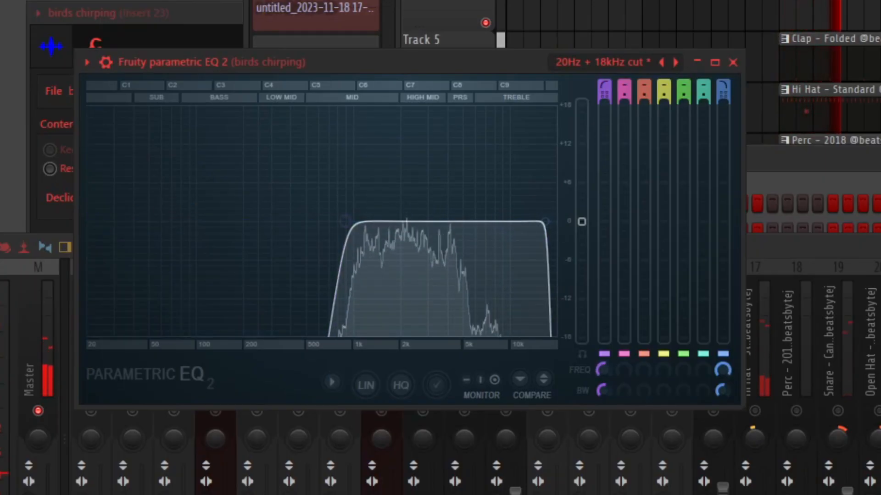
{"action": "left_click_drag", "start_coordinate": [346, 221], "coordinate": [385, 222]}
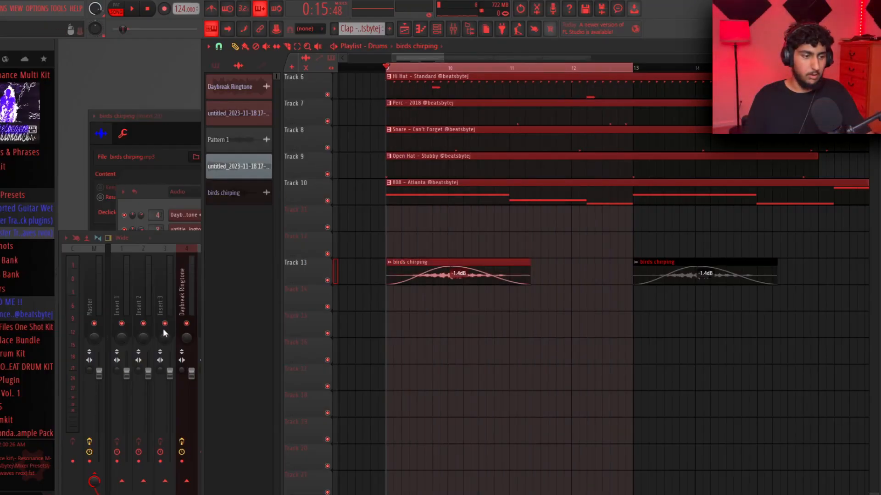
{"action": "left_click", "coordinate": [133, 481]}
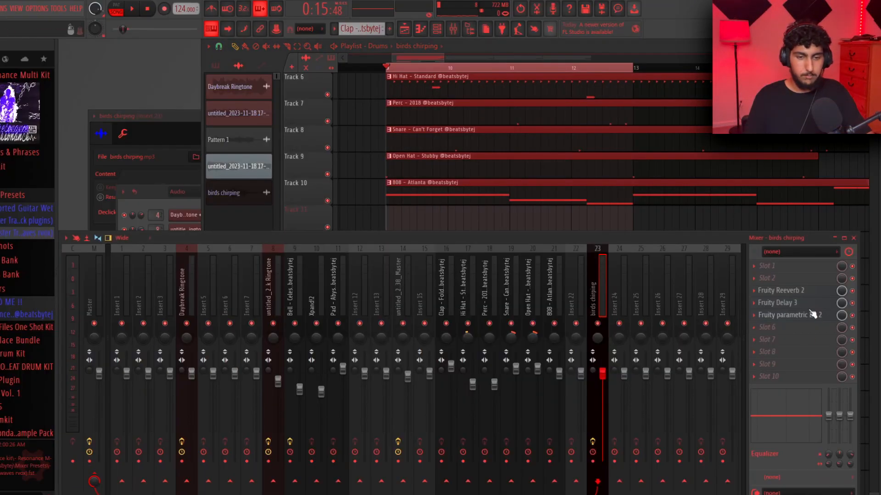
{"action": "right_click", "coordinate": [841, 303]}
{"action": "left_click", "coordinate": [841, 374]}
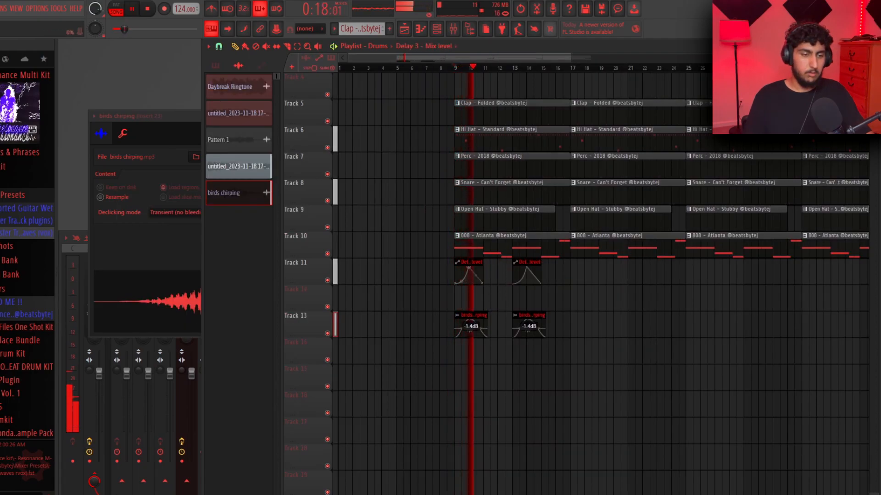
{"action": "key", "text": "space"}
{"action": "key", "text": "space"}
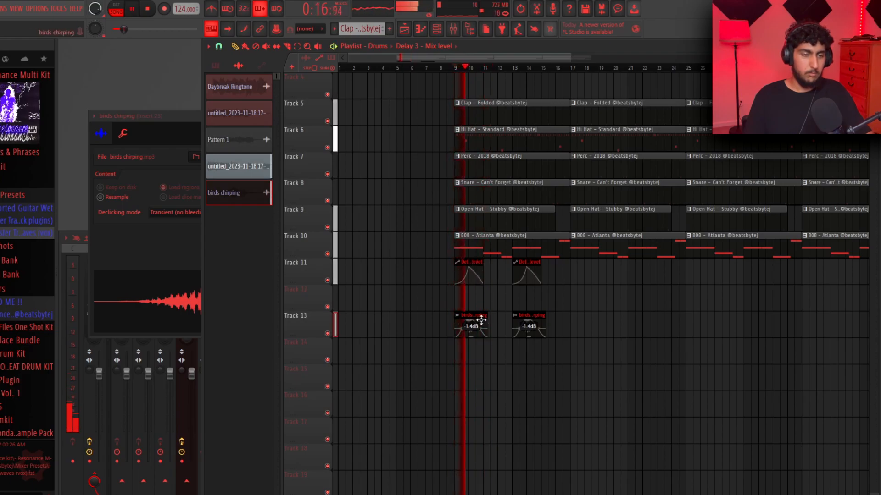
Browse the kit's accent samples and place Accent - Temp (147 bpm Cmin) in the playlist at bar 9
{"action": "double_click", "coordinate": [482, 321]}
{"action": "right_click", "coordinate": [492, 357]}
{"action": "scroll", "coordinate": [491, 358], "scroll_direction": "up", "scroll_amount": 2}
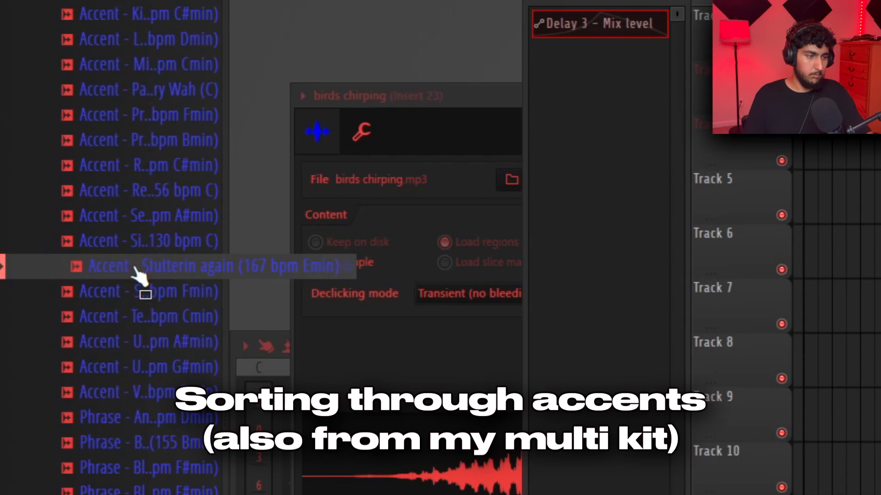
{"action": "scroll", "coordinate": [142, 220], "scroll_direction": "down", "scroll_amount": 2}
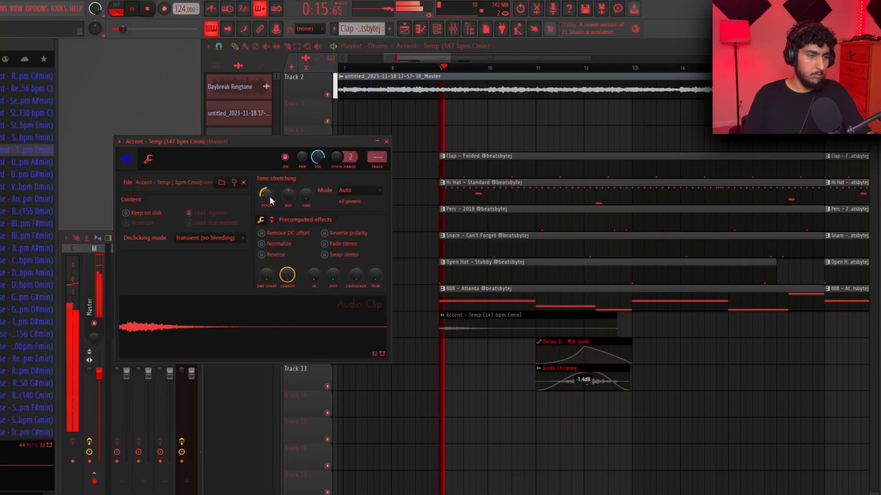
{"action": "key", "text": "space"}
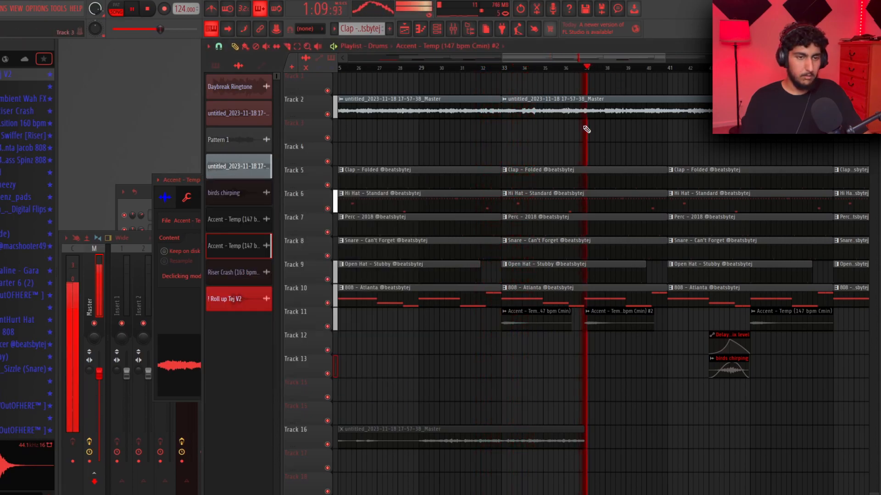
Move the Accent - Temp (147 bpm Cmin) clip from Track 12 to Track 11 at bar 13 and give it a fade-out
{"action": "scroll", "coordinate": [585, 304], "scroll_direction": "down", "scroll_amount": 5}
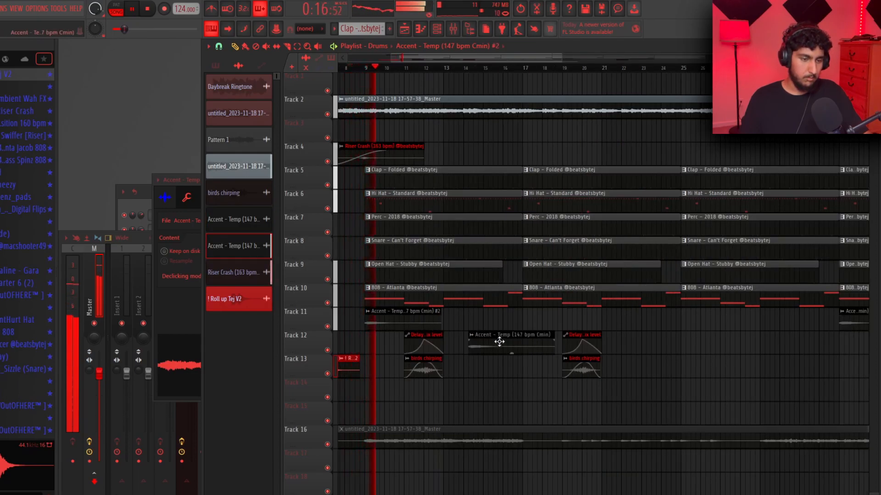
{"action": "left_click_drag", "start_coordinate": [498, 341], "coordinate": [483, 325]}
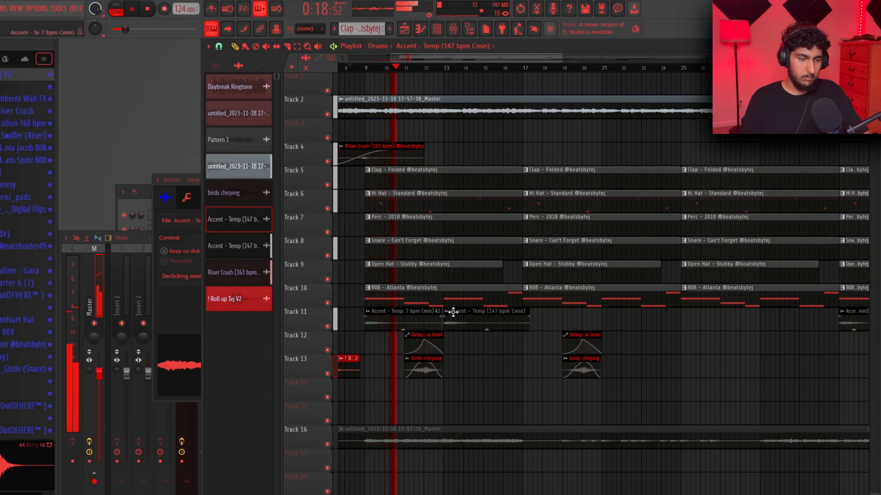
{"action": "scroll", "coordinate": [489, 349], "scroll_direction": "down", "scroll_amount": 4}
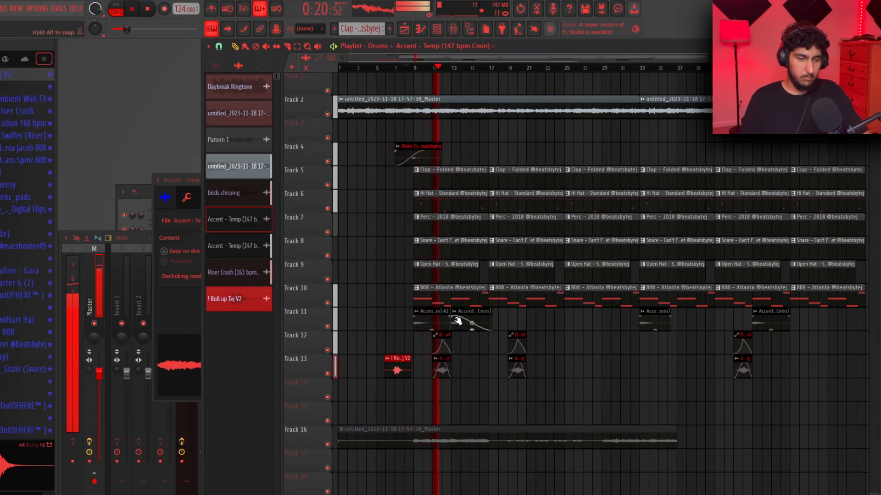
{"action": "scroll", "coordinate": [486, 369], "scroll_direction": "up", "scroll_amount": 4}
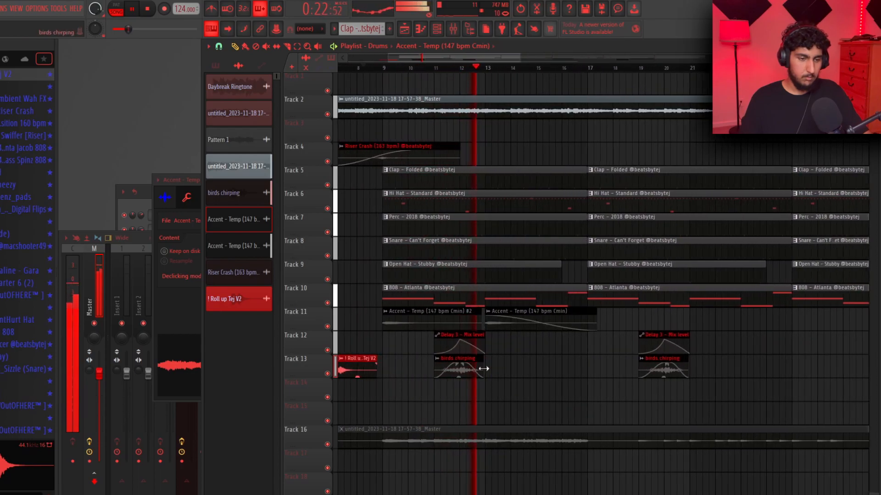
{"action": "key", "text": "space"}
{"action": "double_click", "coordinate": [477, 359]}
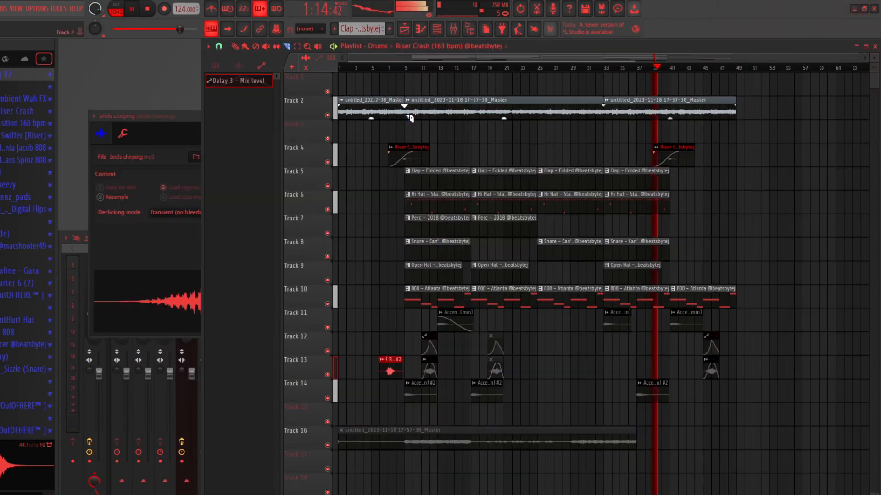
Duplicate the arrangement clips from bar 9 onward, leaving out the intro clip on Track 13, and place the copy with its drums starting at bar 49
{"action": "left_click_drag", "start_coordinate": [775, 402], "coordinate": [416, 111]}
{"action": "left_click_drag", "start_coordinate": [382, 380], "coordinate": [409, 394]}
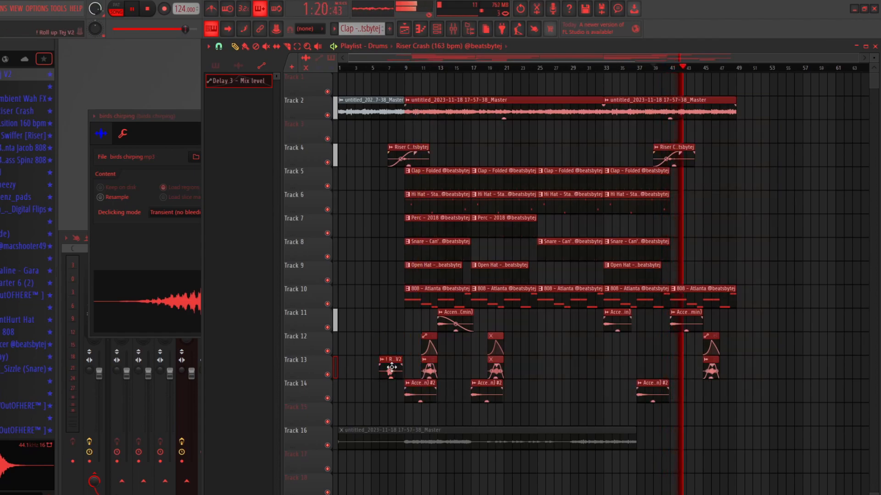
{"action": "key", "text": "ctrl+b"}
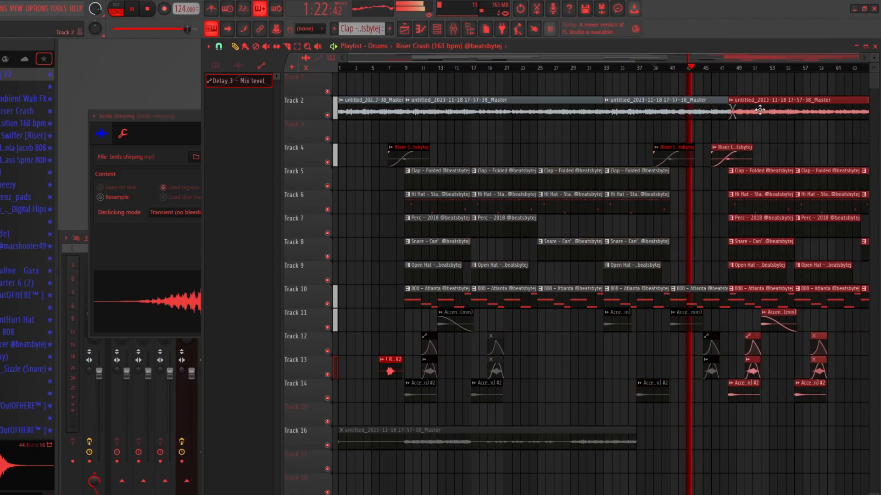
{"action": "left_click", "coordinate": [786, 401], "text": "ctrl"}
{"action": "scroll", "coordinate": [790, 420], "scroll_direction": "up", "scroll_amount": 4}
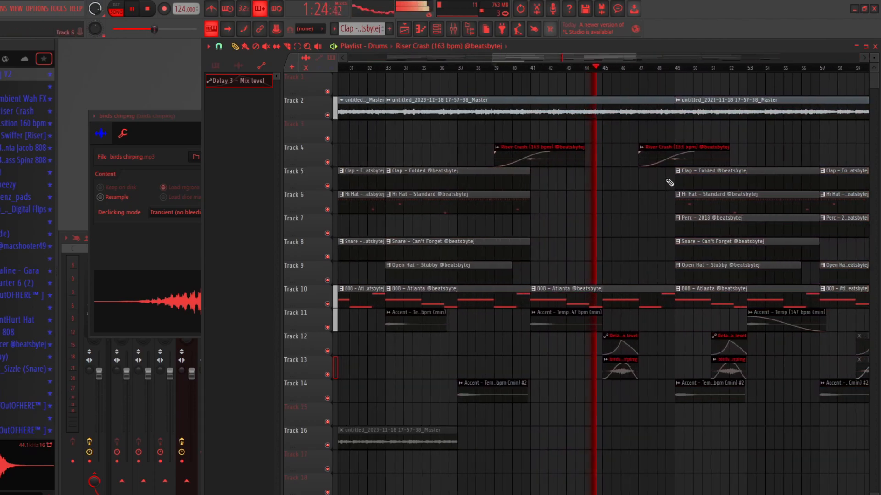
{"action": "scroll", "coordinate": [682, 153], "scroll_direction": "down", "scroll_amount": 5}
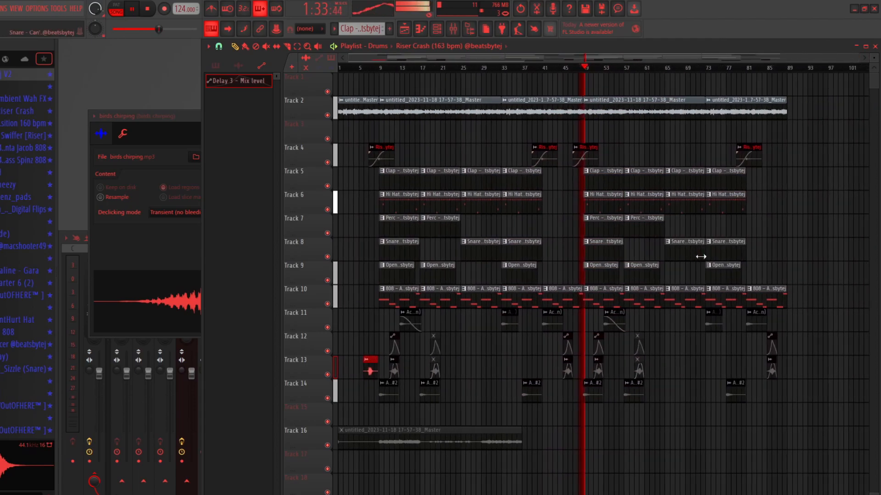
{"action": "scroll", "coordinate": [693, 253], "scroll_direction": "down", "scroll_amount": 3}
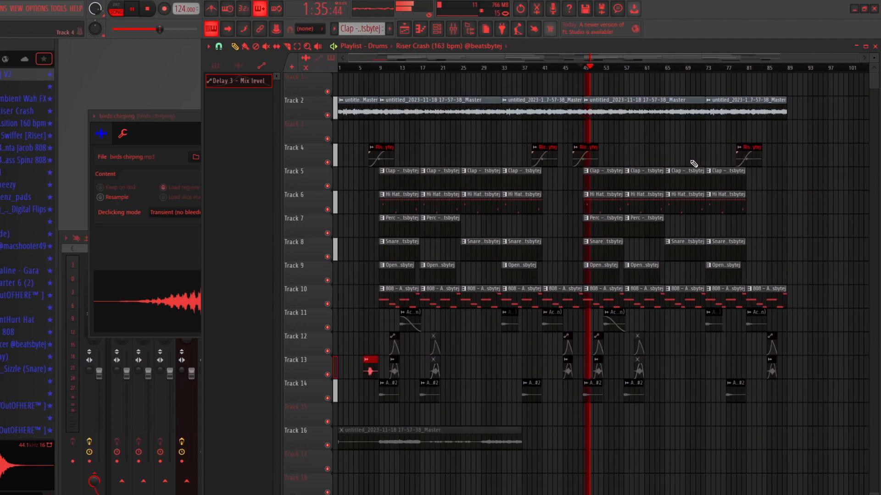